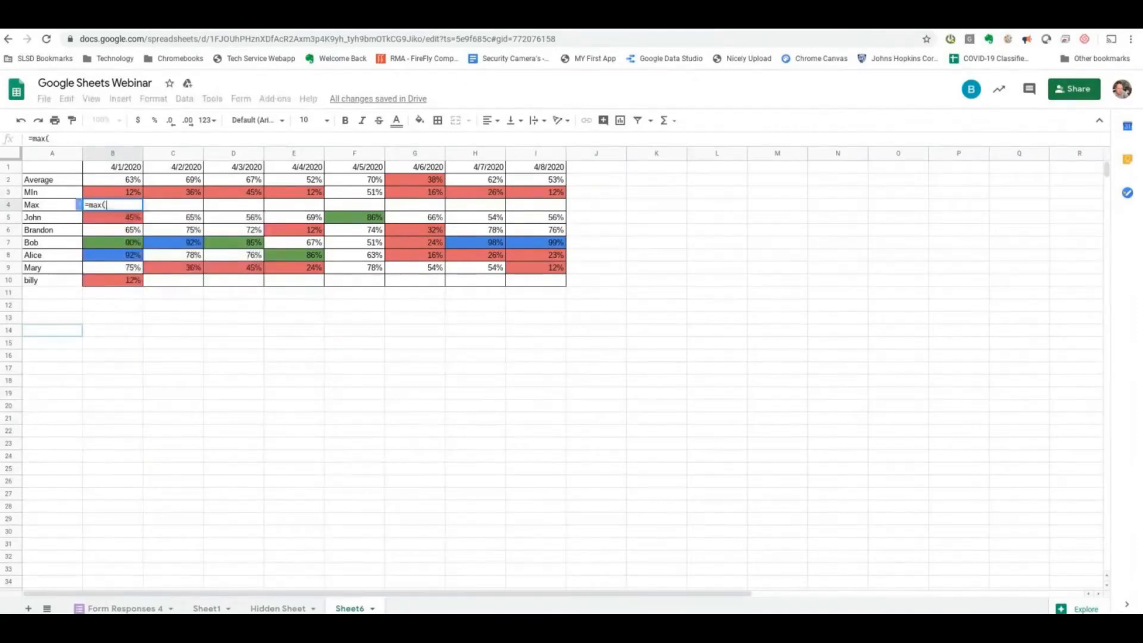
Complete the Max formula in B4 as =max(b5:b) and copy it across row 4 through the 4/8/2020 column.
{"action": "type", "text": "b5:b"}
{"action": "key", "text": "Return"}
{"action": "left_click", "coordinate": [131, 205]}
{"action": "left_click_drag", "start_coordinate": [142, 211], "coordinate": [541, 209]}
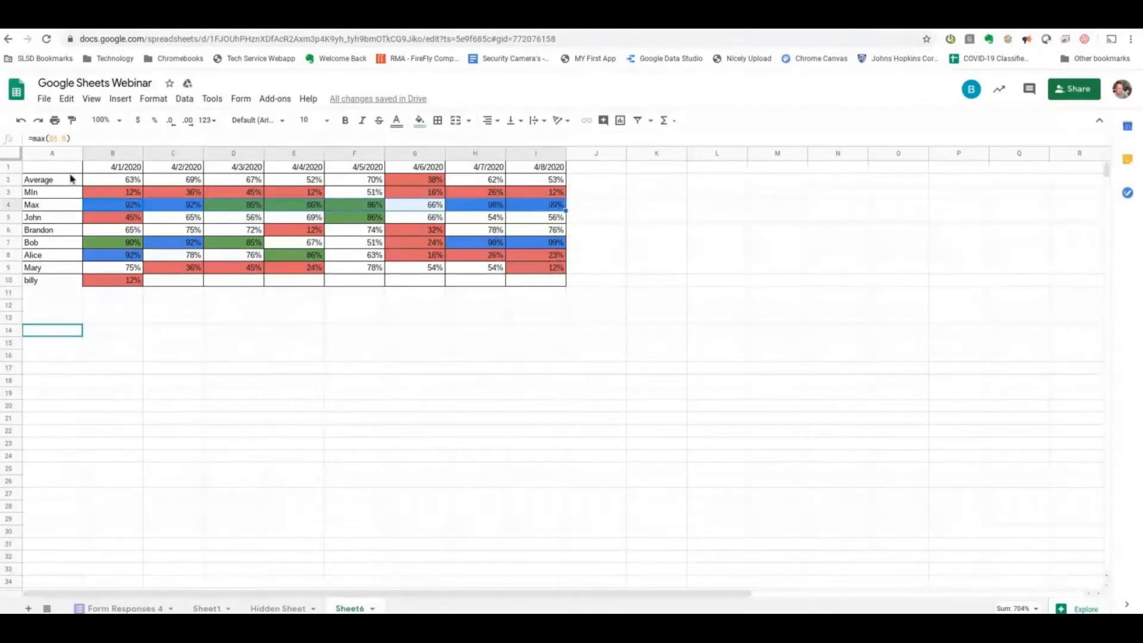
Enter the formula =average(b5:i10) in cell A1 to average all the scores in the table.
{"action": "key", "text": "ctrl+Home"}
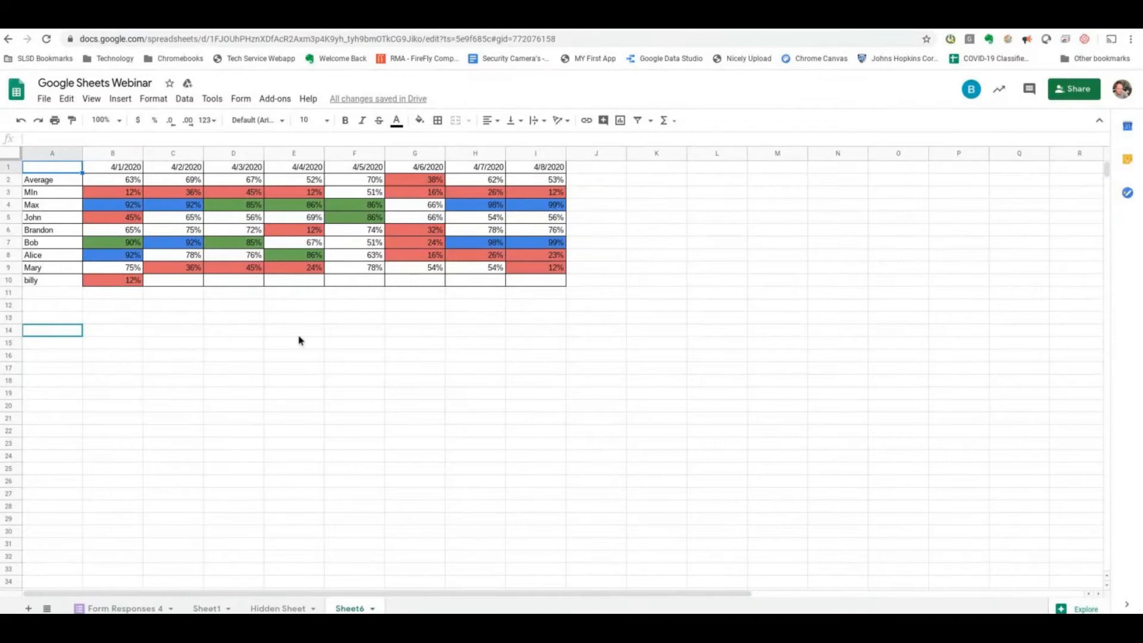
{"action": "type", "text": "="}
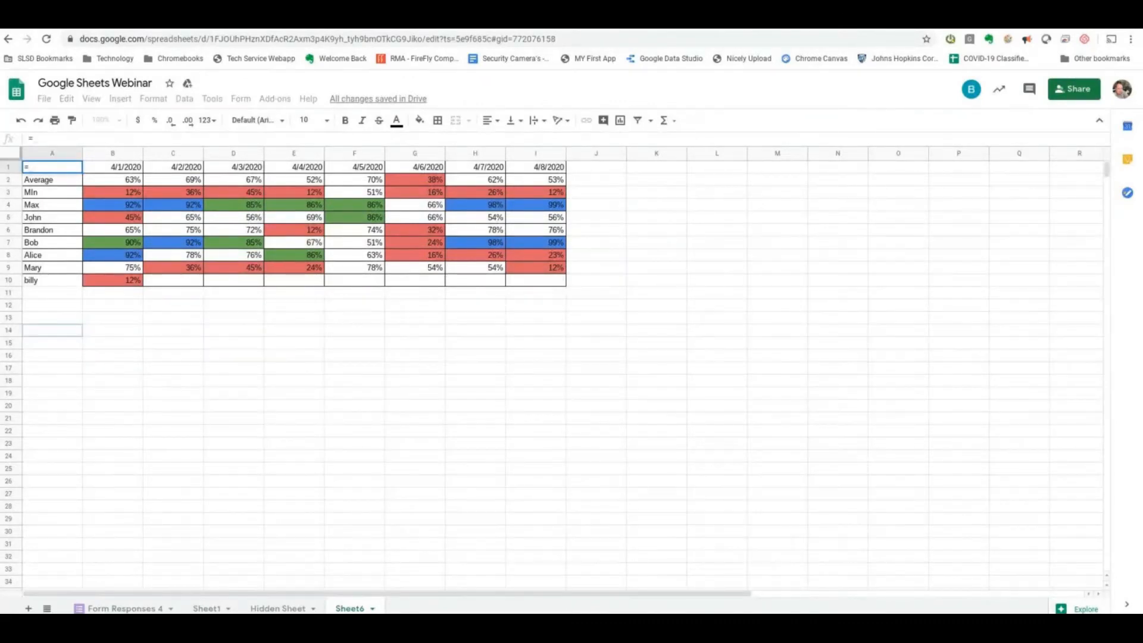
{"action": "type", "text": "average("}
{"action": "left_click", "coordinate": [120, 219]}
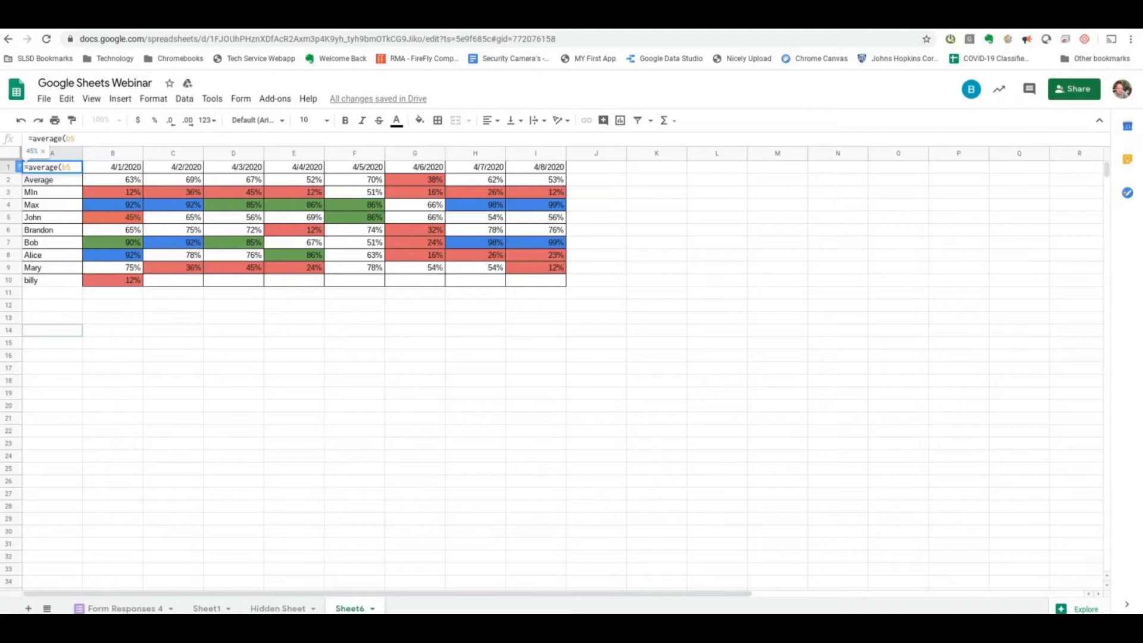
{"action": "type", "text": ":"}
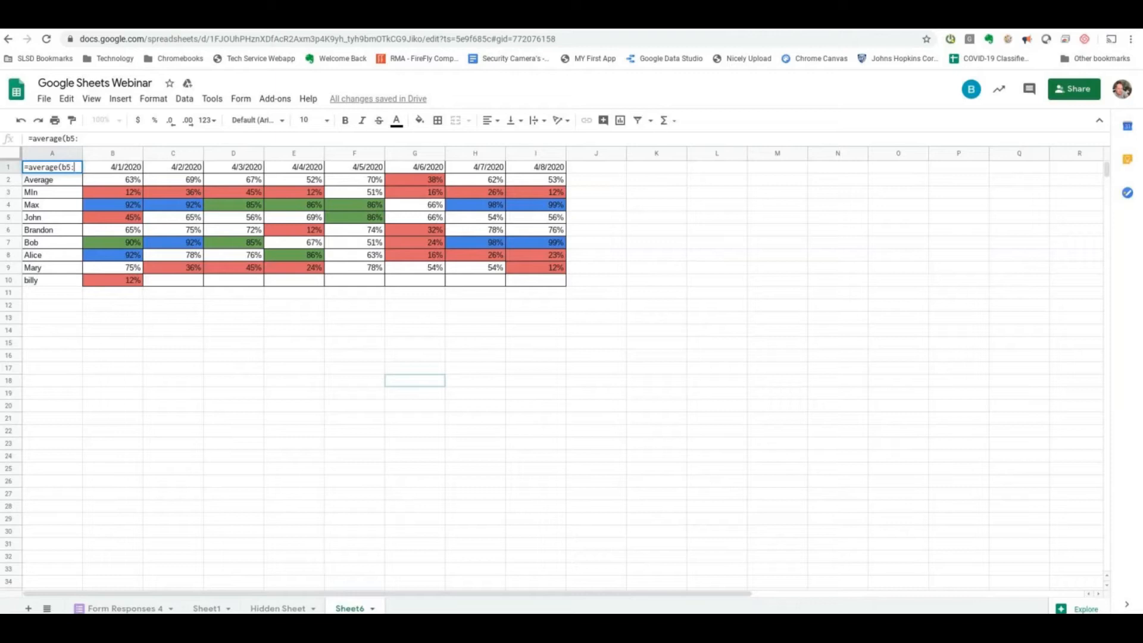
{"action": "type", "text": "i10)"}
{"action": "key", "text": "Return"}
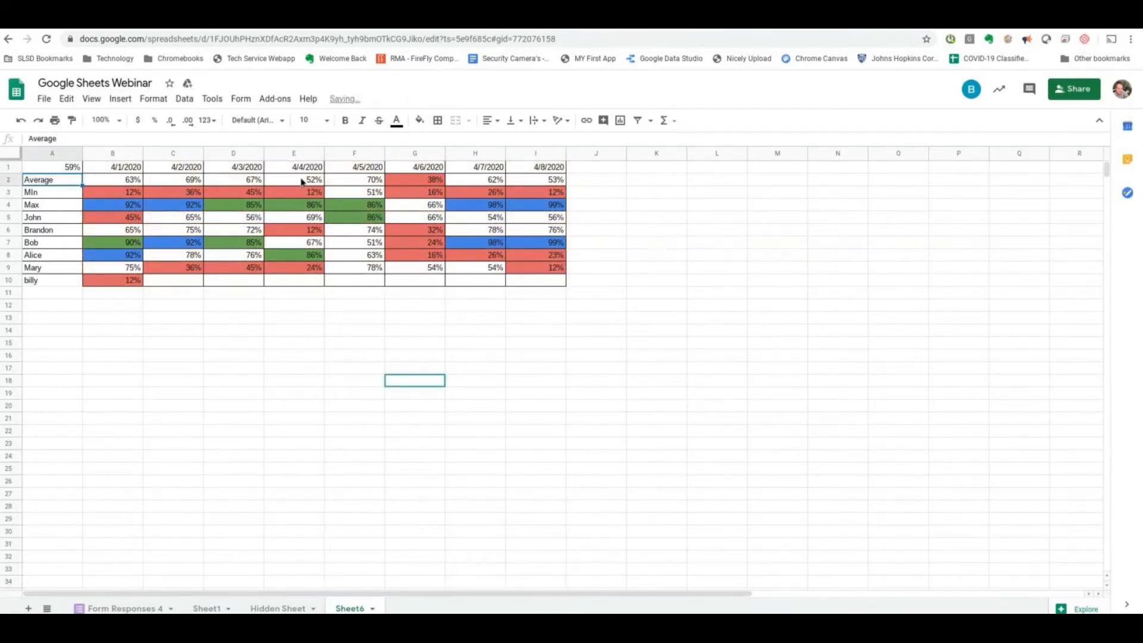
{"action": "left_click", "coordinate": [69, 170]}
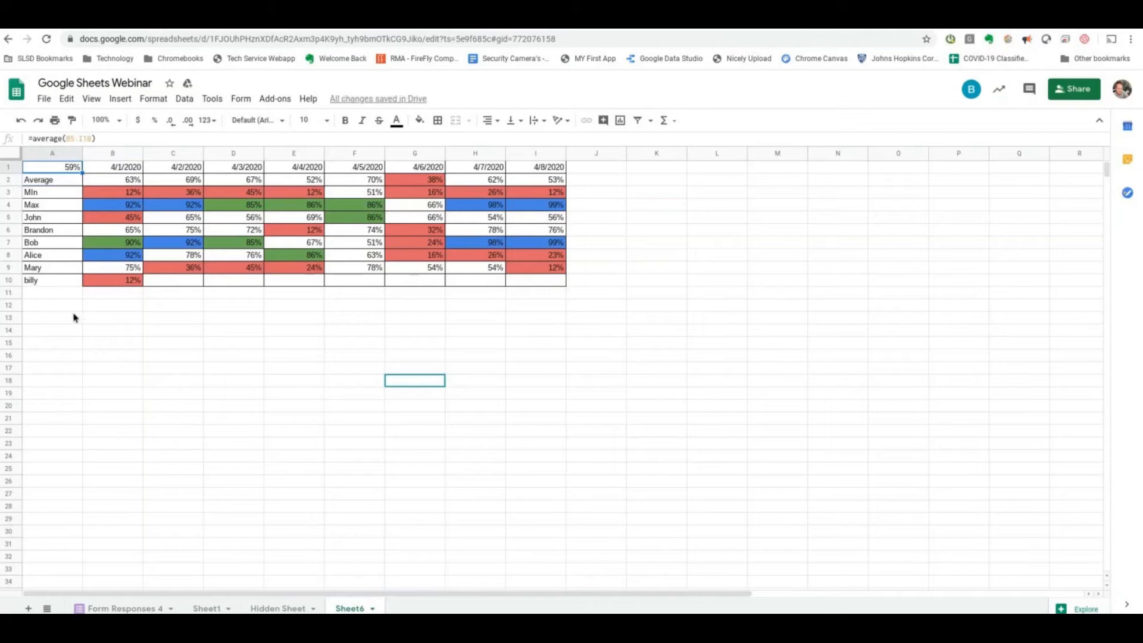
Enter 90 as the row 10 score for 4/2/2020 in cell C10.
{"action": "left_click", "coordinate": [182, 282]}
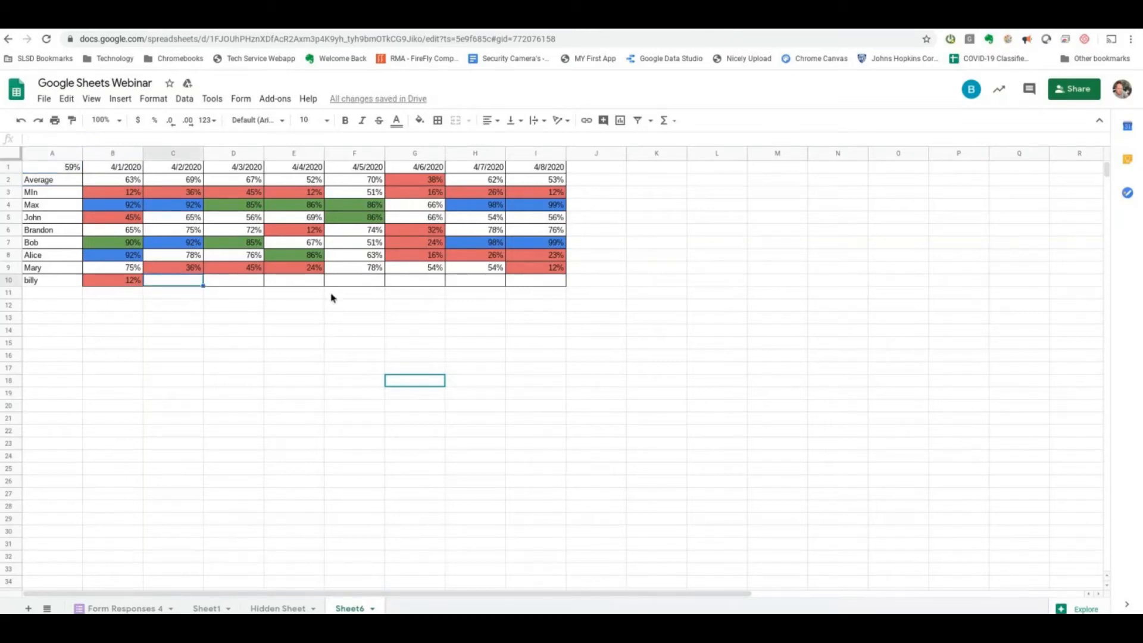
{"action": "type", "text": "0.9"}
{"action": "key", "text": "Return"}
{"action": "key", "text": "Up"}
{"action": "type", "text": "90"}
{"action": "key", "text": "Return"}
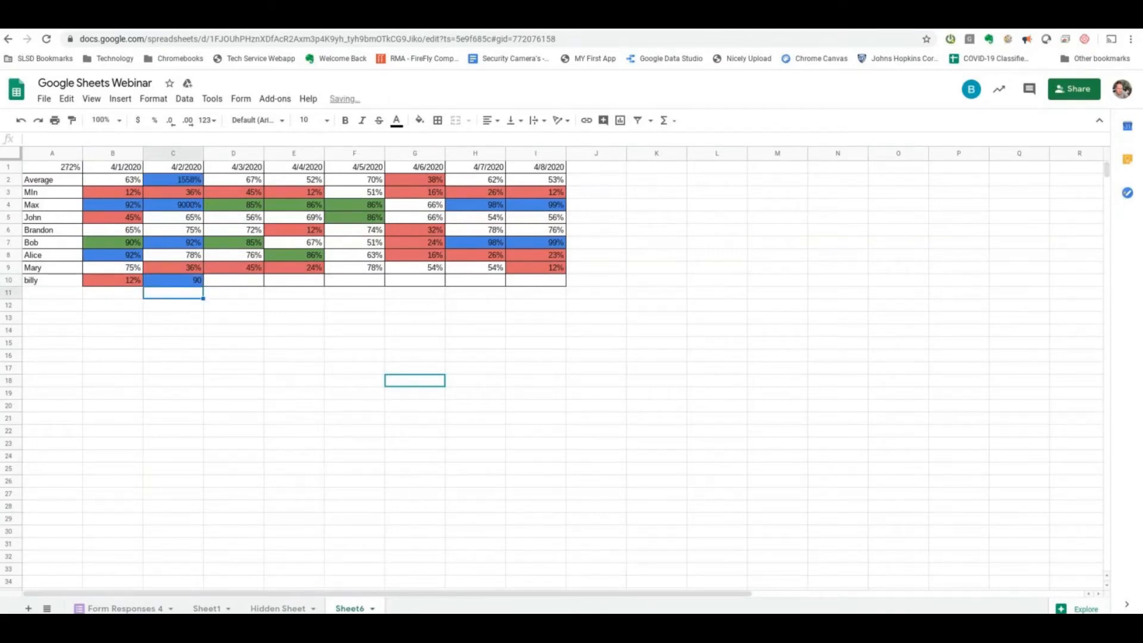
Enter 95%, 80% and 70% in row 10 for 4/3/2020, 4/4/2020 and 4/5/2020.
{"action": "key", "text": "Right"}
{"action": "key", "text": "Up"}
{"action": "type", "text": "95%"}
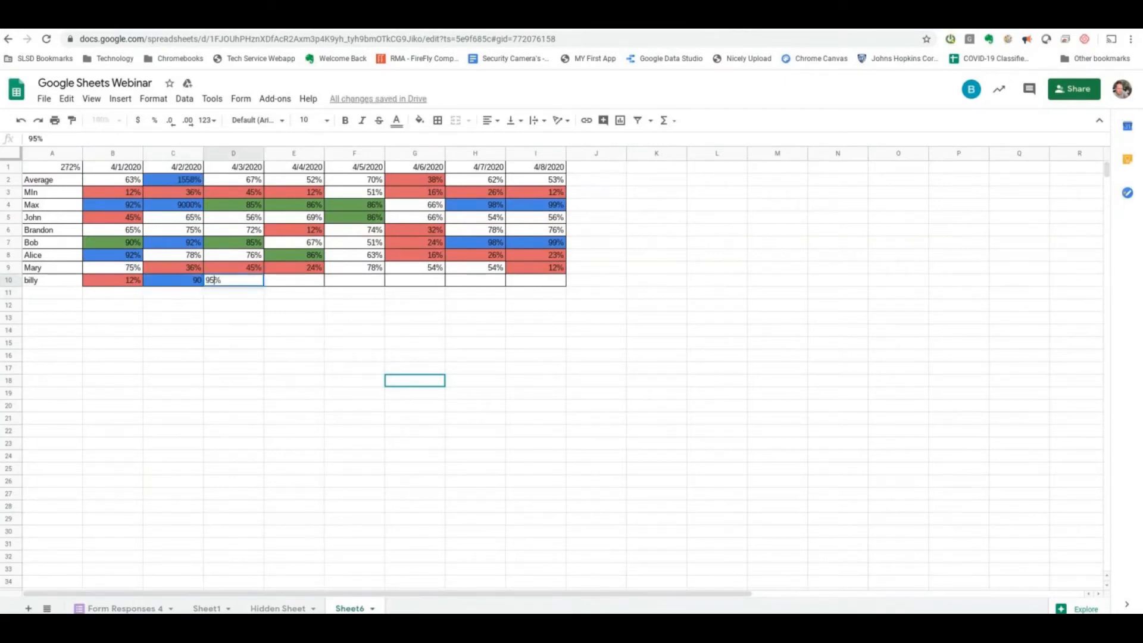
{"action": "key", "text": "Tab"}
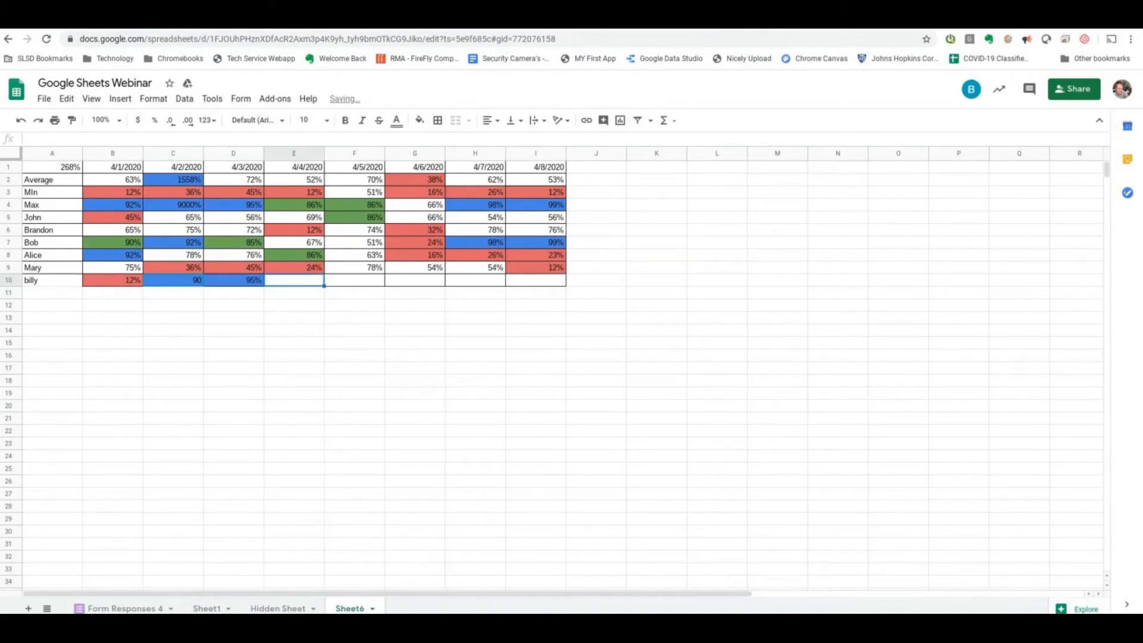
{"action": "type", "text": "80%"}
{"action": "key", "text": "Tab"}
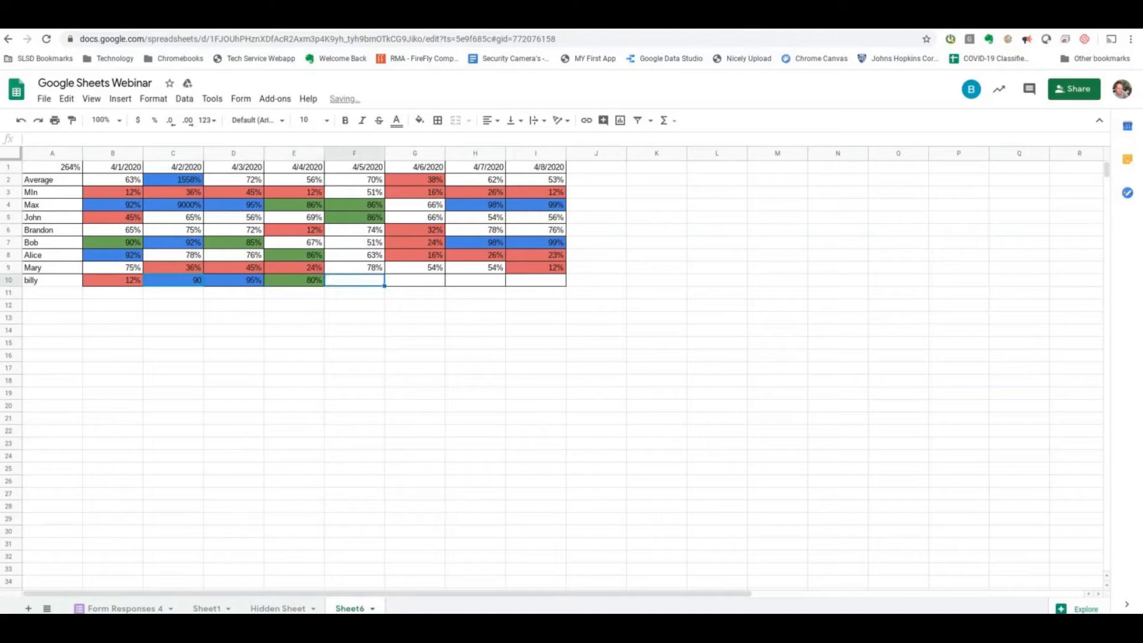
{"action": "type", "text": "70%"}
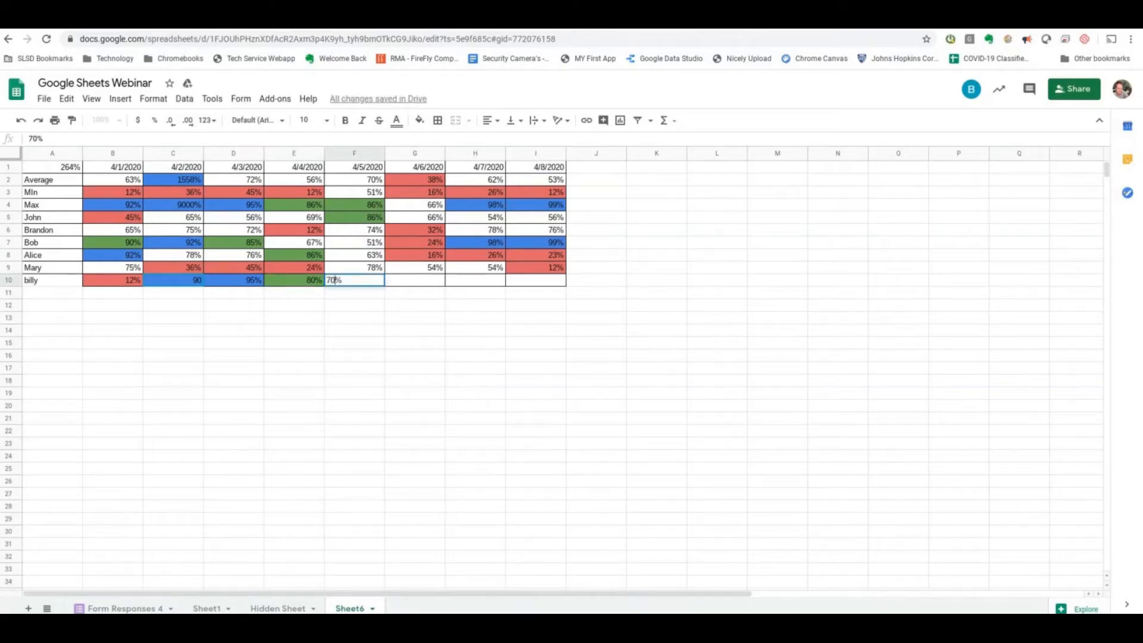
{"action": "key", "text": "Tab"}
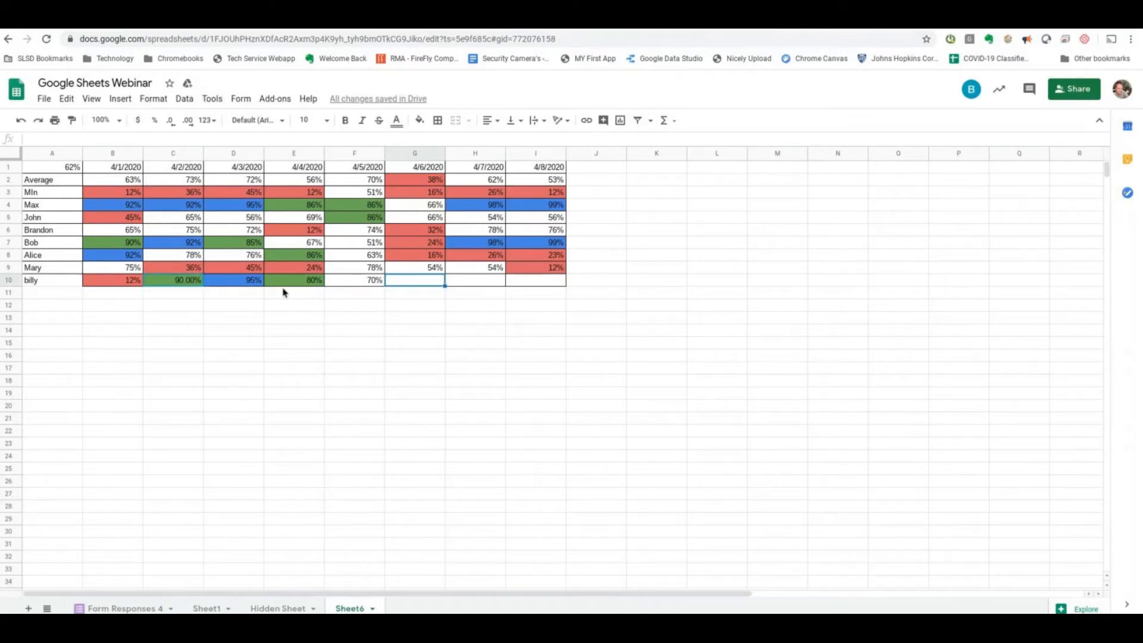
Check the overall average in A1 and display the C10 score as 90% without decimal places.
{"action": "left_click", "coordinate": [69, 169]}
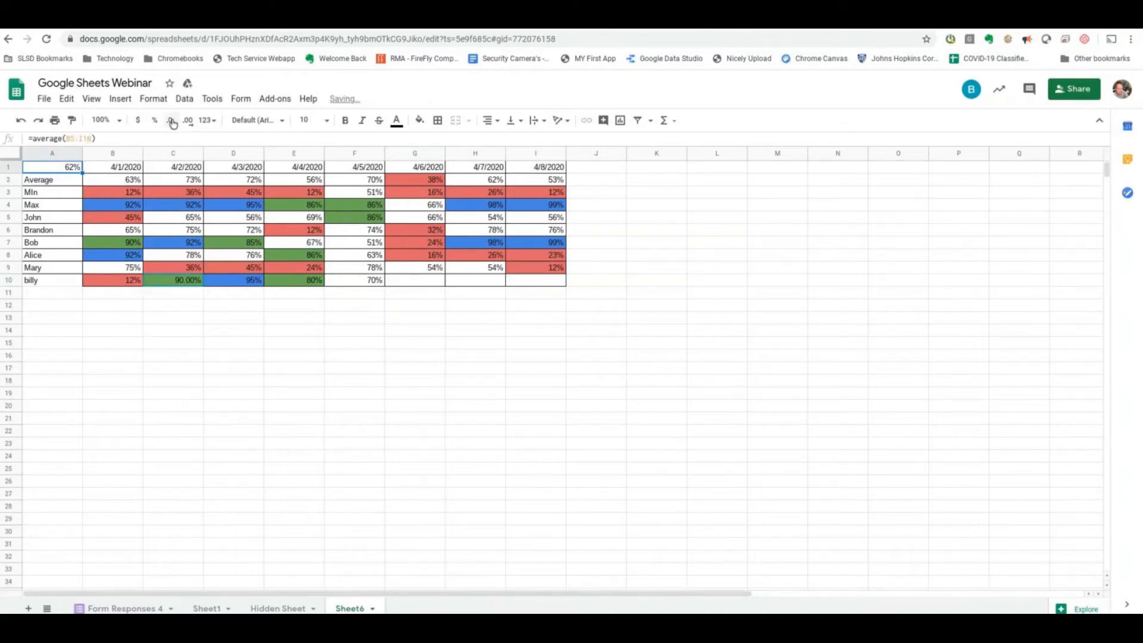
{"action": "left_click", "coordinate": [188, 288]}
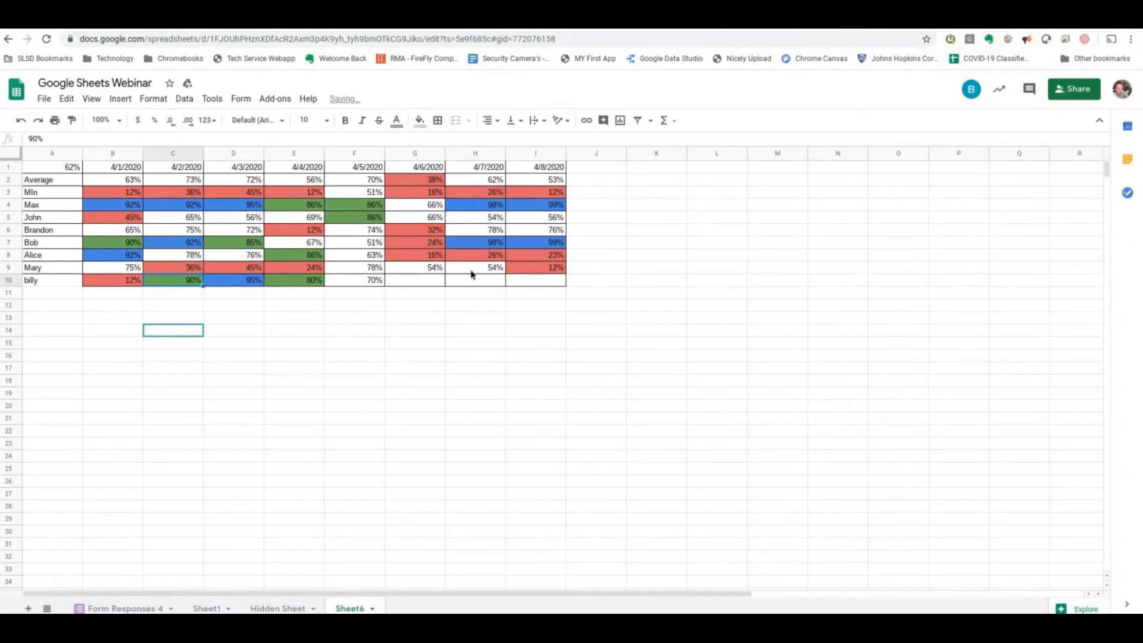
Enter .8 as the row 10 score for 4/6/2020 in cell G10.
{"action": "left_click", "coordinate": [409, 284]}
{"action": "key", "text": "Return"}
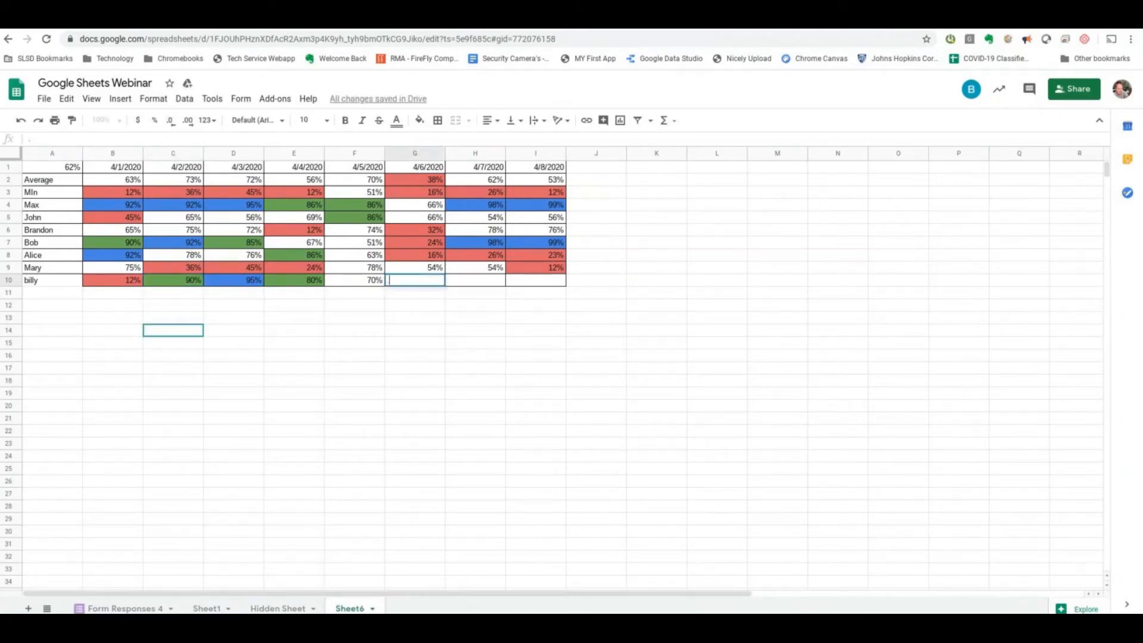
{"action": "type", "text": ".8"}
{"action": "key", "text": "Tab"}
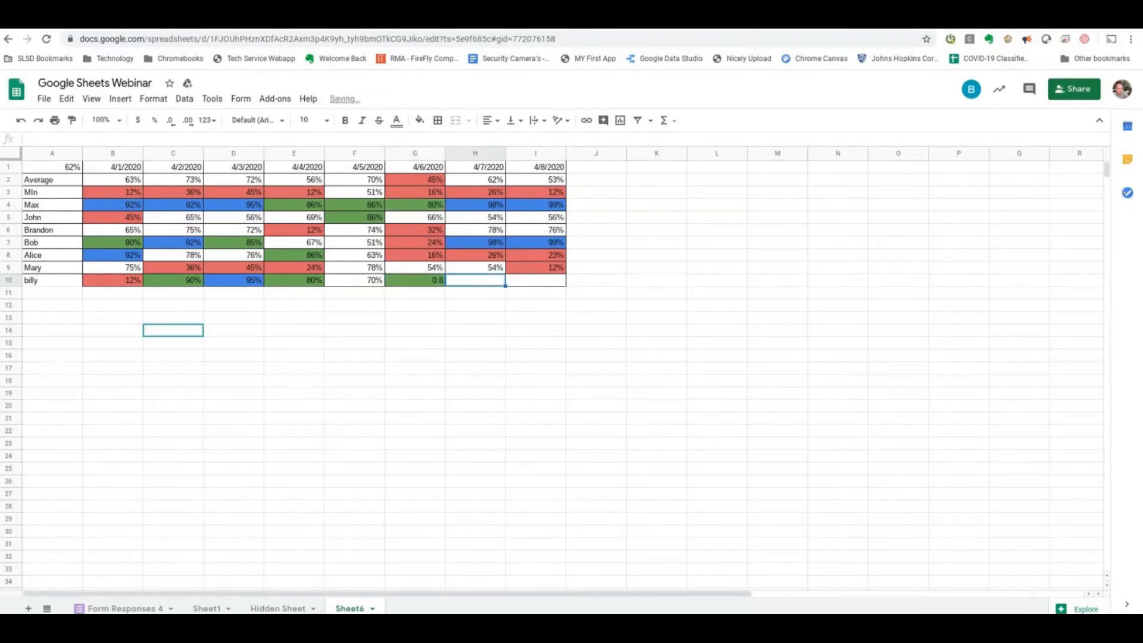
{"action": "key", "text": "Left"}
{"action": "key", "text": "Return"}
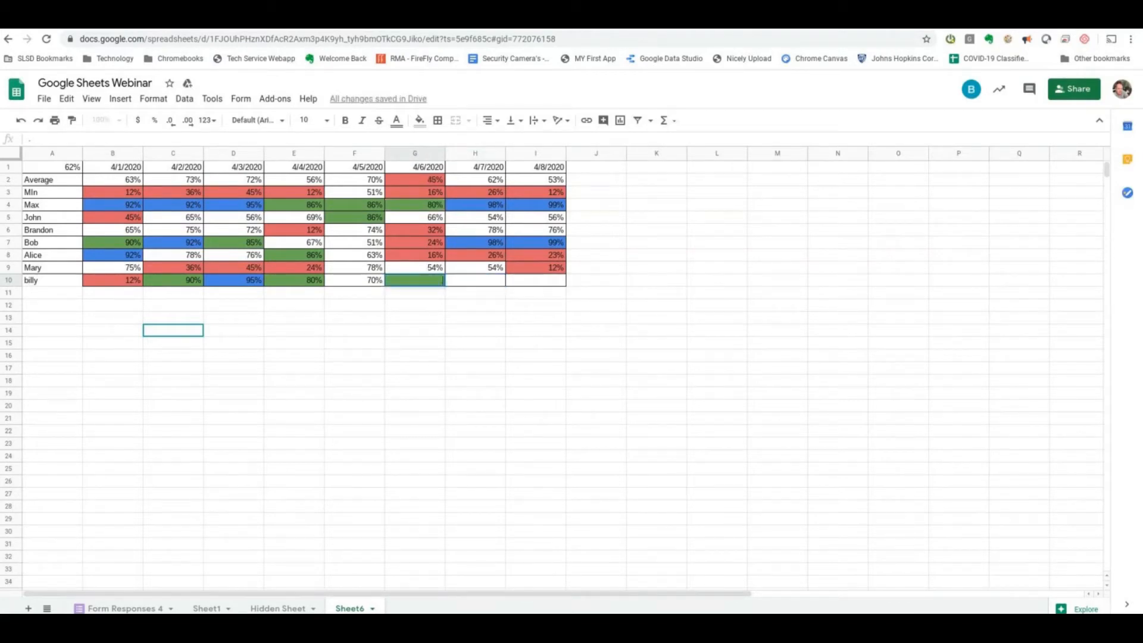
{"action": "key", "text": "Return"}
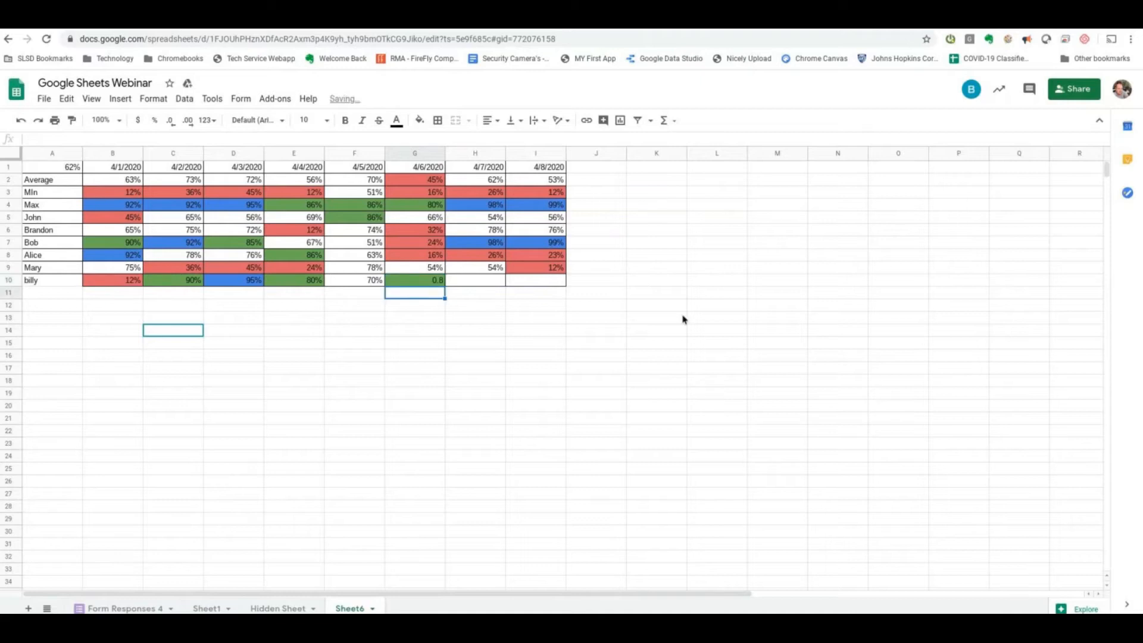
Format cell G10 as a percentage without decimal places and check the overall average in A1.
{"action": "left_click", "coordinate": [434, 283]}
{"action": "left_click", "coordinate": [155, 121]}
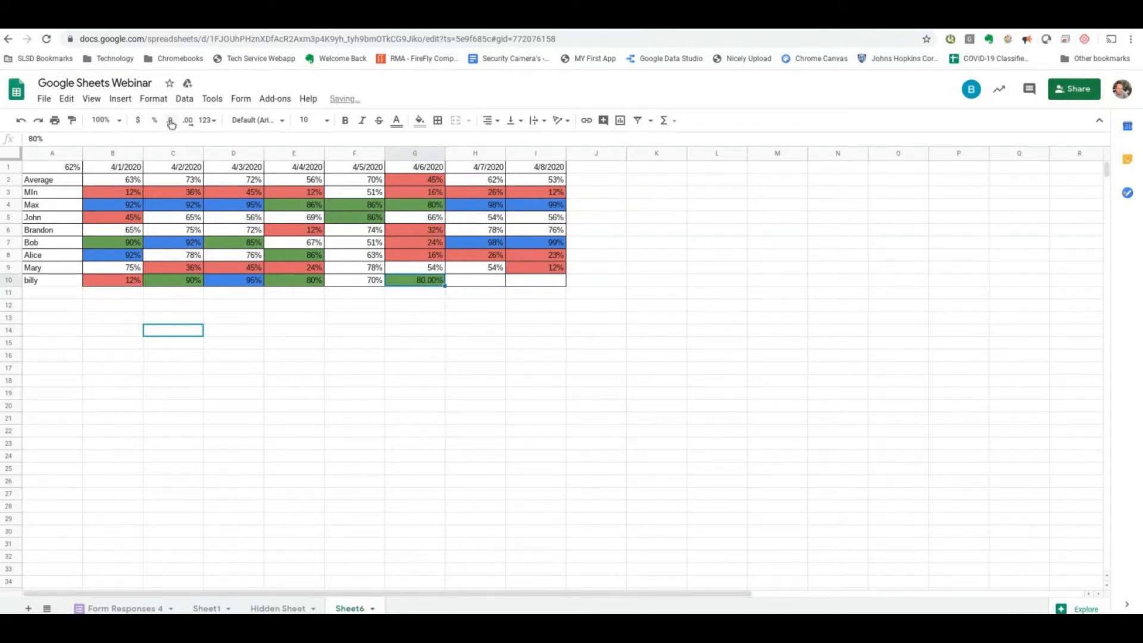
{"action": "left_click", "coordinate": [171, 120]}
{"action": "left_click", "coordinate": [171, 120]}
{"action": "left_click", "coordinate": [475, 280]}
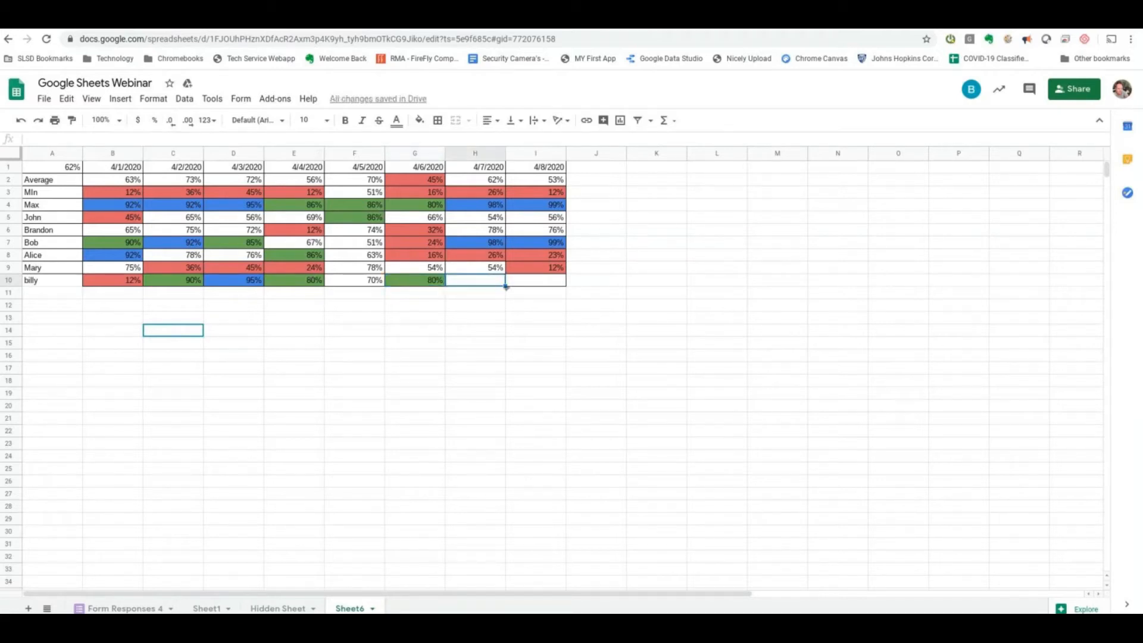
{"action": "left_click", "coordinate": [67, 168]}
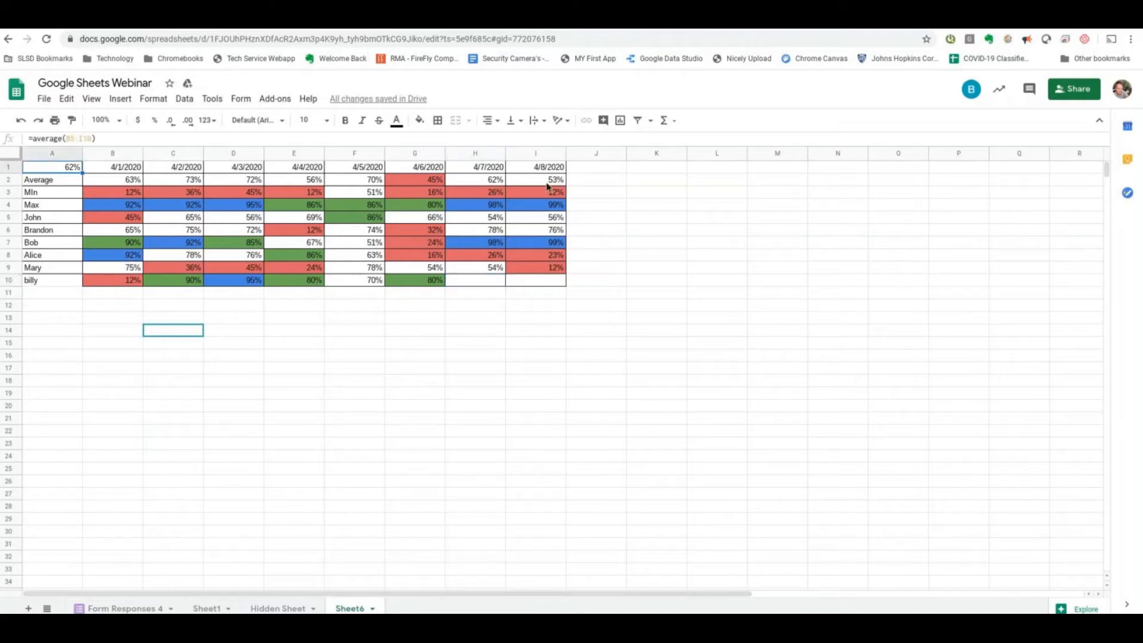
Extend the date header from I1 into J1 to add a 4/9/2020 column.
{"action": "left_click", "coordinate": [597, 172]}
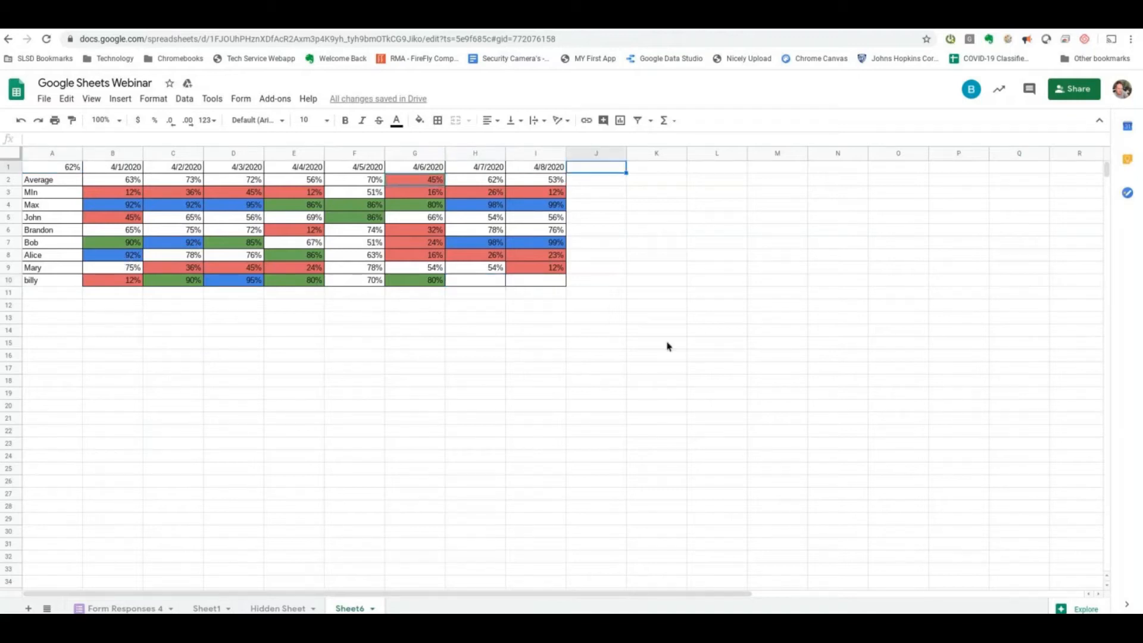
{"action": "left_click", "coordinate": [553, 169]}
{"action": "left_click_drag", "start_coordinate": [568, 173], "coordinate": [605, 171]}
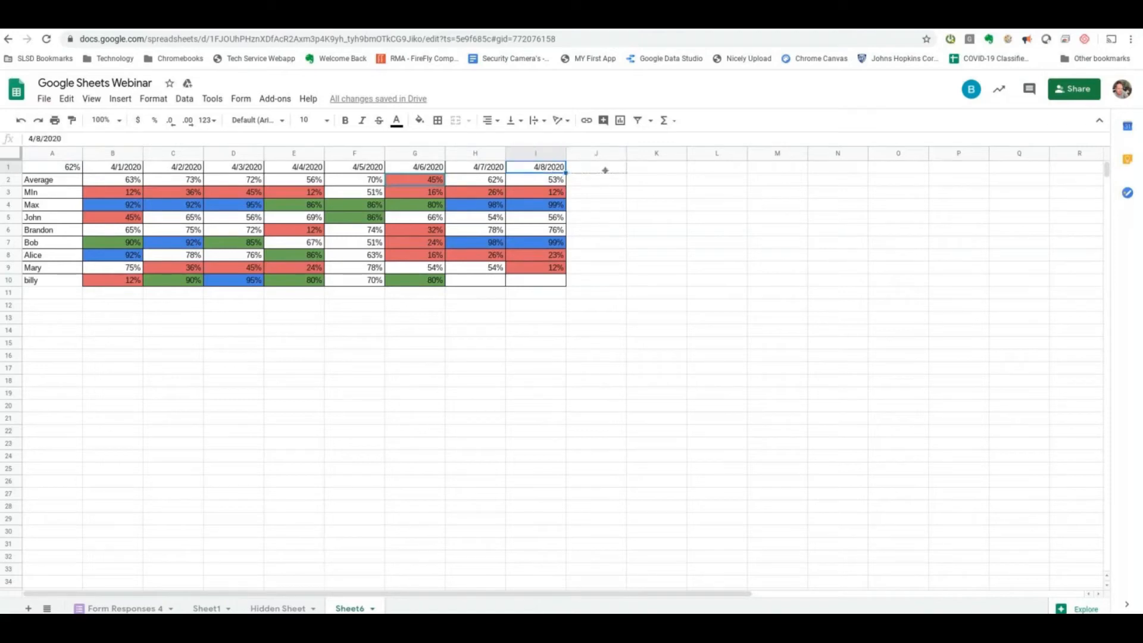
Enter 0.9 in cell J2 and fill it down through J10.
{"action": "left_click", "coordinate": [606, 181]}
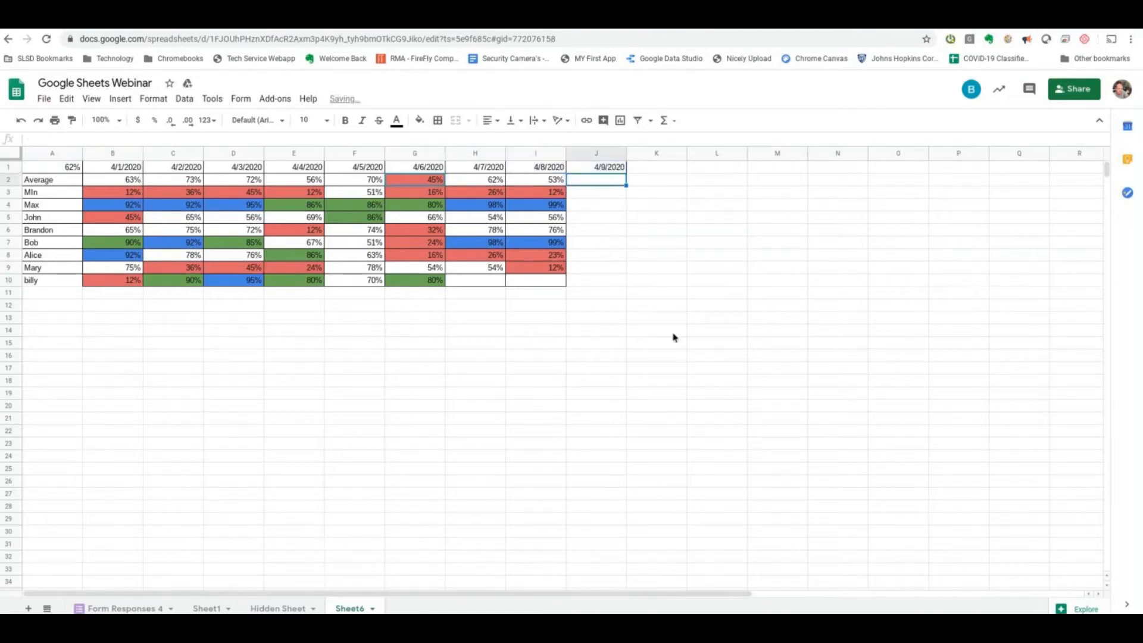
{"action": "type", "text": "90"}
{"action": "key", "text": "Return"}
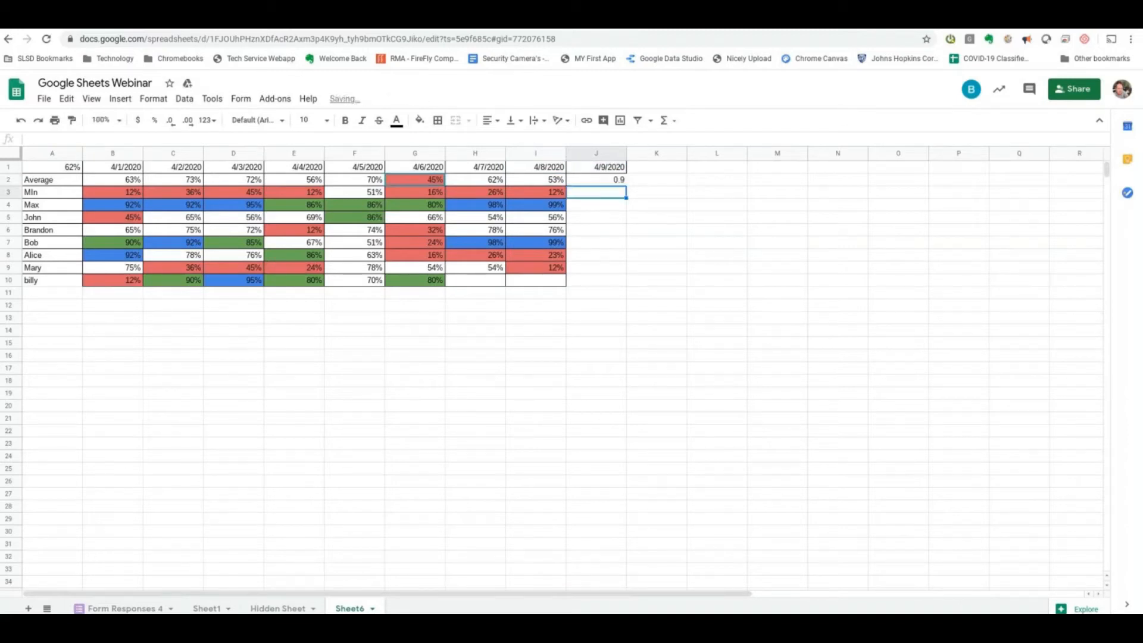
{"action": "left_click_drag", "start_coordinate": [615, 180], "coordinate": [608, 287]}
{"action": "key", "text": "ctrl+d"}
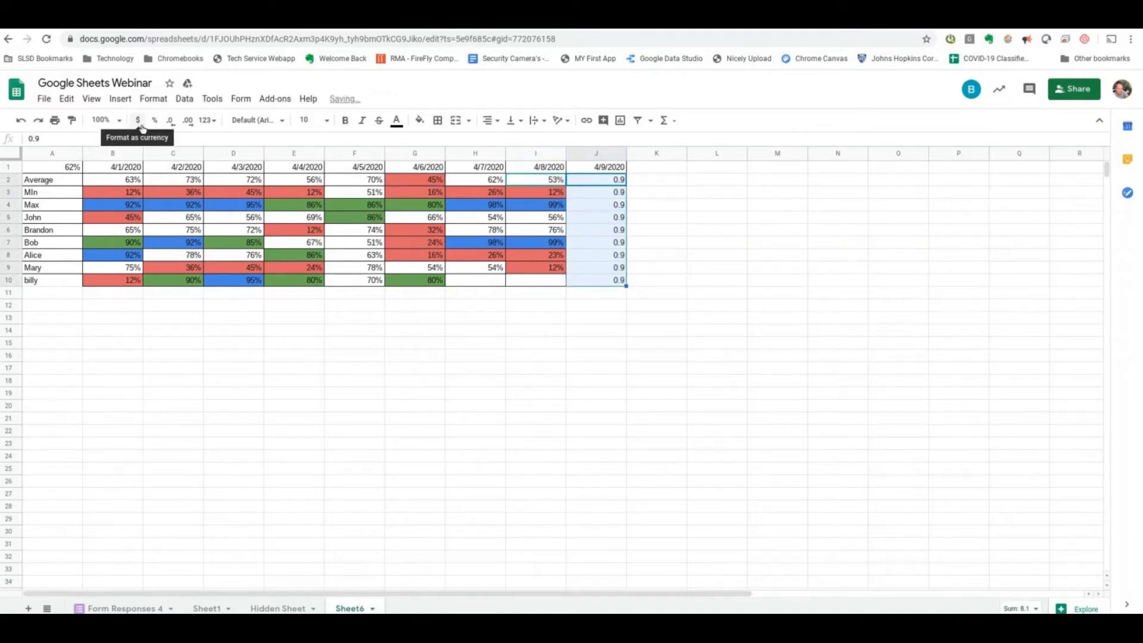
Format cells J2 to J10 as percentages without decimal places.
{"action": "left_click", "coordinate": [154, 120]}
{"action": "left_click", "coordinate": [170, 121]}
{"action": "left_click", "coordinate": [171, 122]}
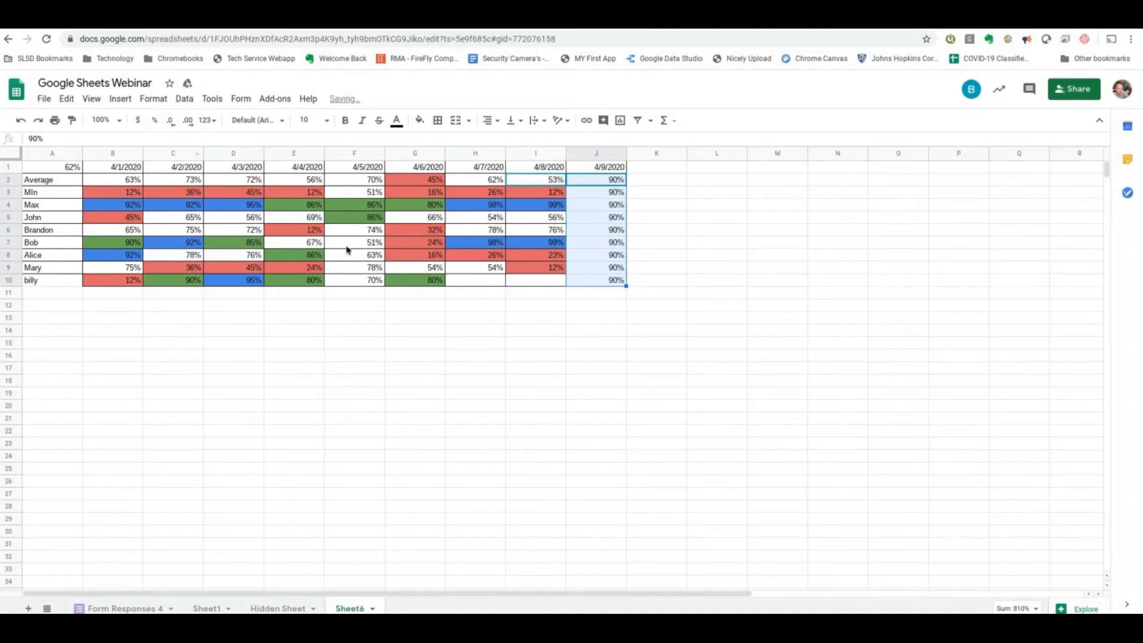
Change the range in A1's average formula so that it extends to column J.
{"action": "left_click", "coordinate": [69, 167]}
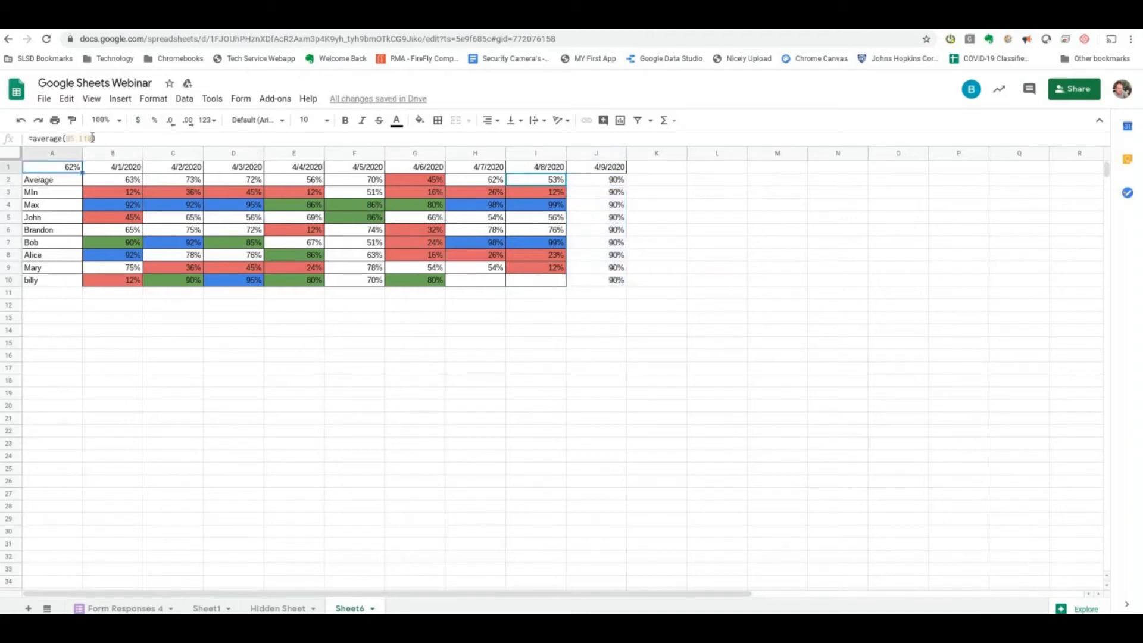
{"action": "left_click", "coordinate": [85, 139]}
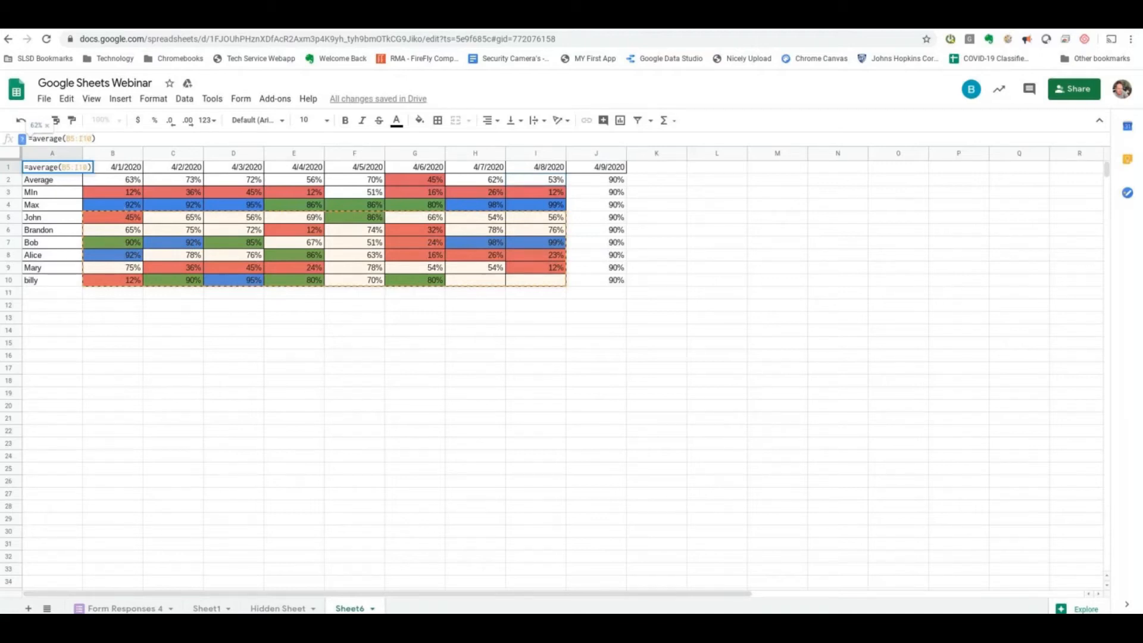
{"action": "key", "text": "BackSpace"}
{"action": "key", "text": "Return"}
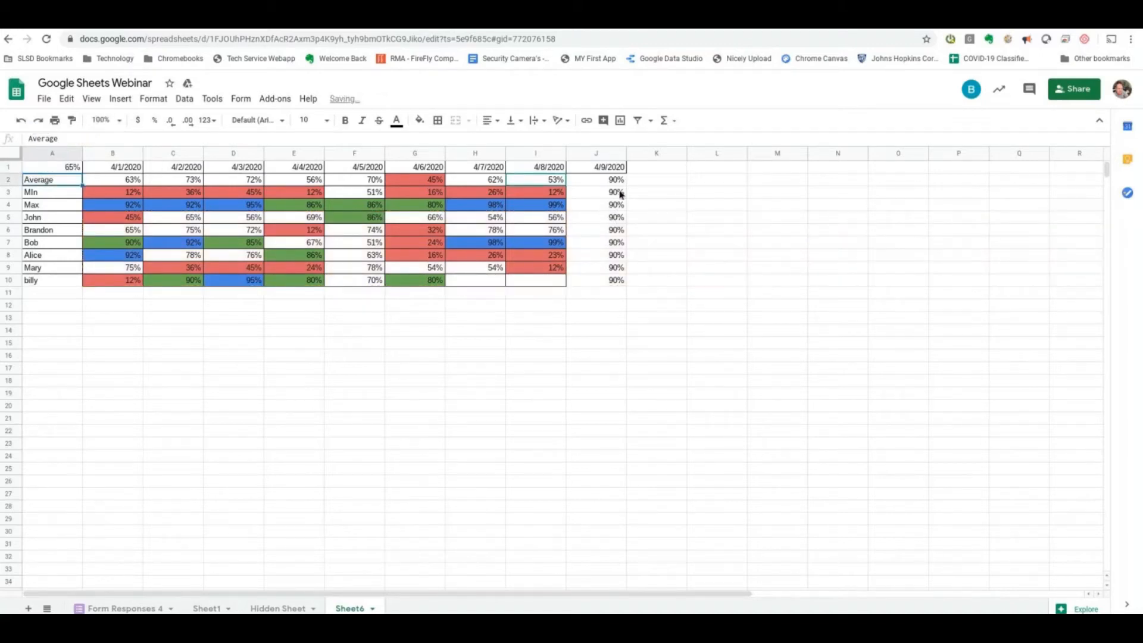
Clear cells J2 to J4 and fill the Average, Min and Max formulas from column I into column J.
{"action": "left_click_drag", "start_coordinate": [617, 184], "coordinate": [616, 205]}
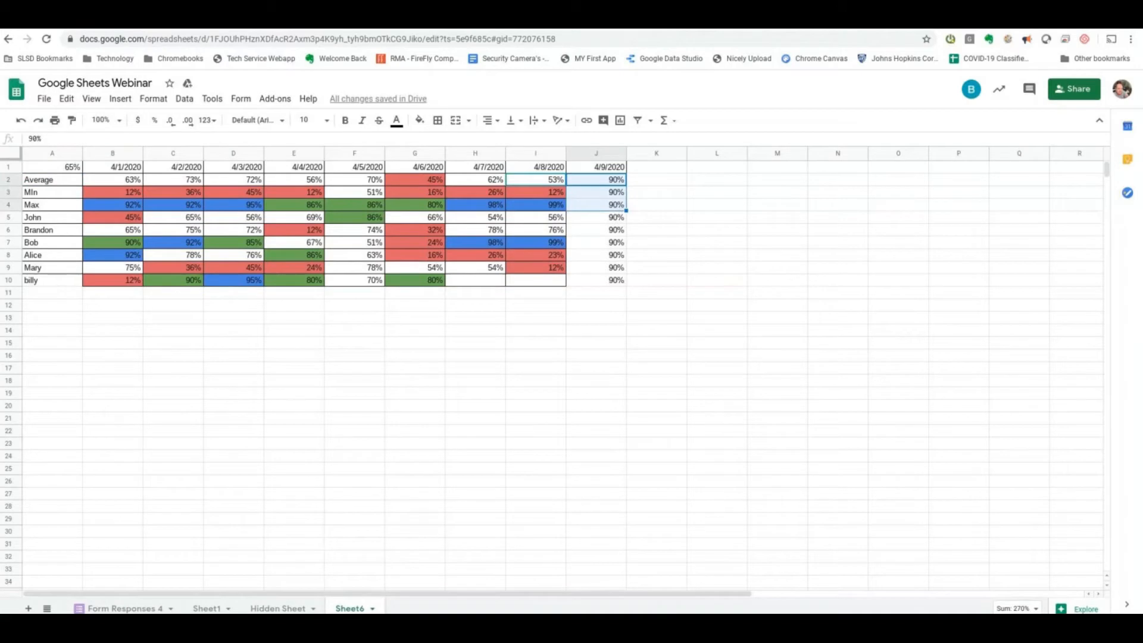
{"action": "key", "text": "Delete"}
{"action": "left_click_drag", "start_coordinate": [554, 181], "coordinate": [596, 212]}
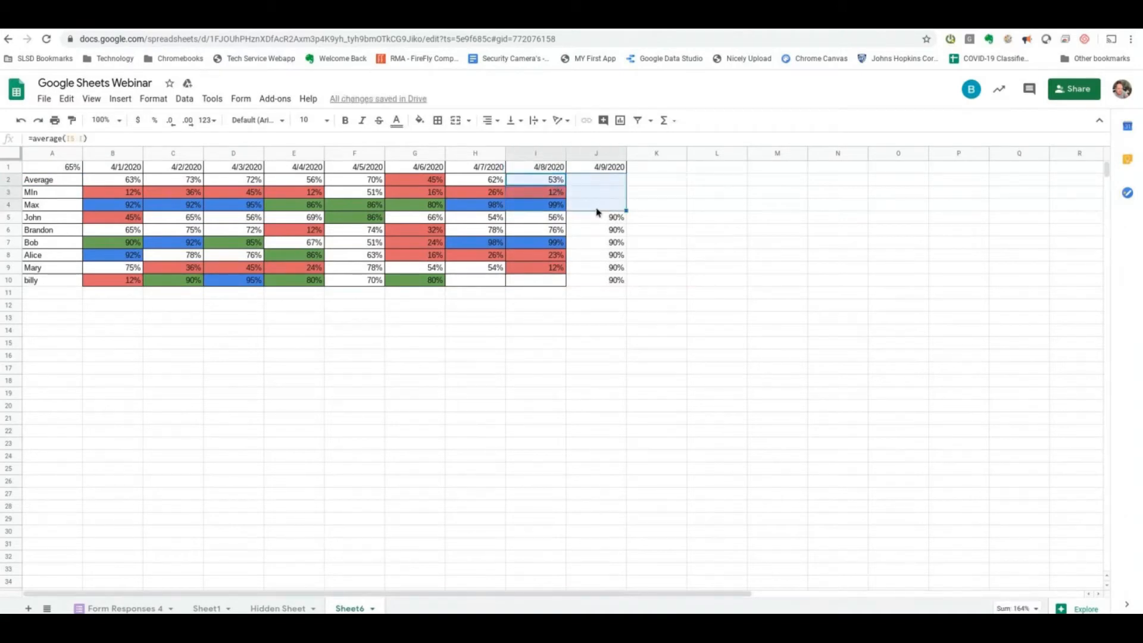
{"action": "key", "text": "ctrl+r"}
{"action": "left_click", "coordinate": [672, 206]}
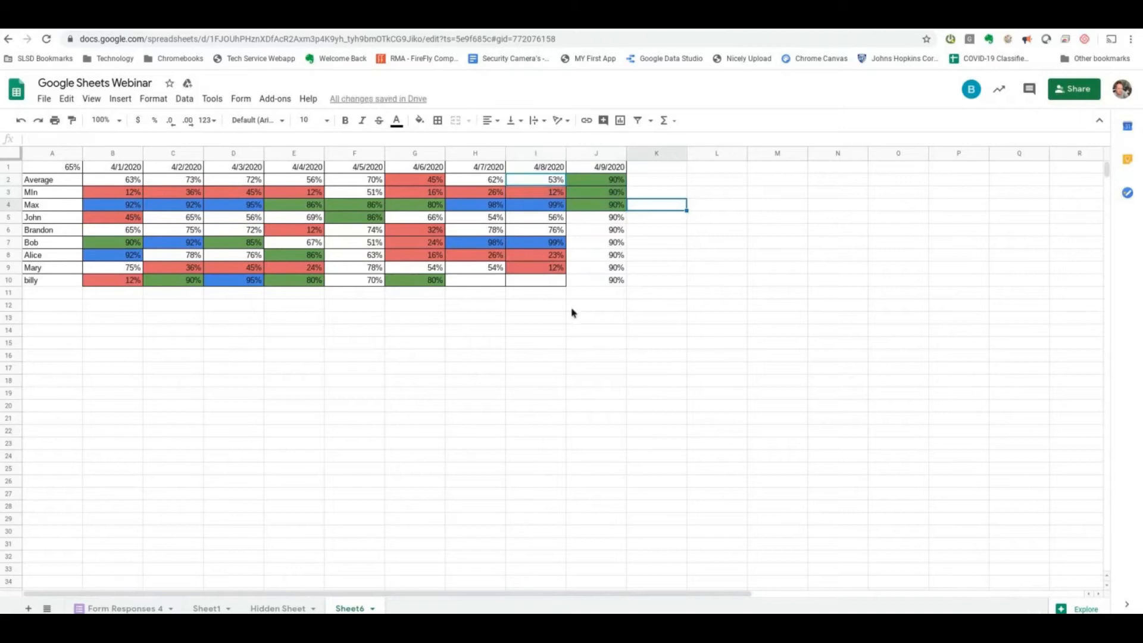
Check the average formulas in cells A1 and B2.
{"action": "left_click", "coordinate": [68, 171]}
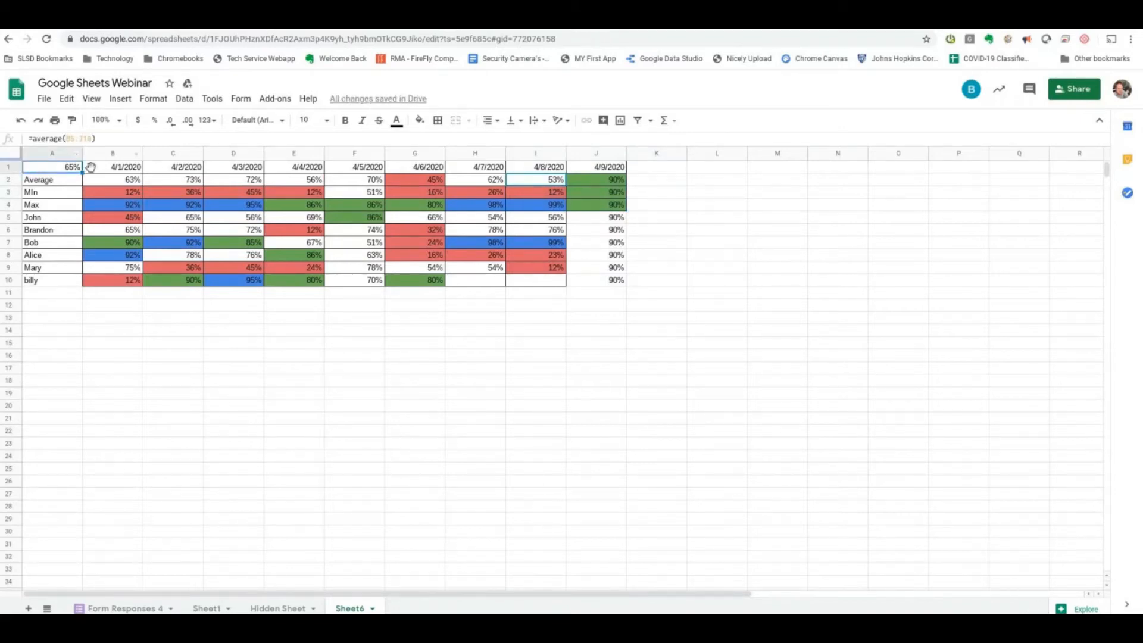
{"action": "left_click", "coordinate": [126, 182]}
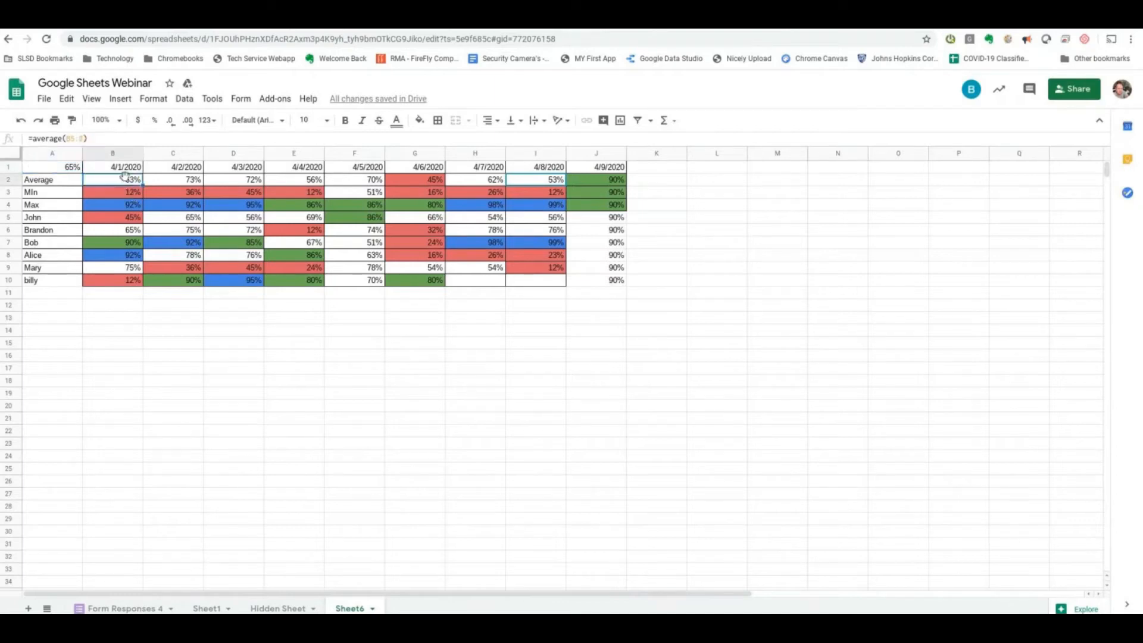
{"action": "key", "text": "Return"}
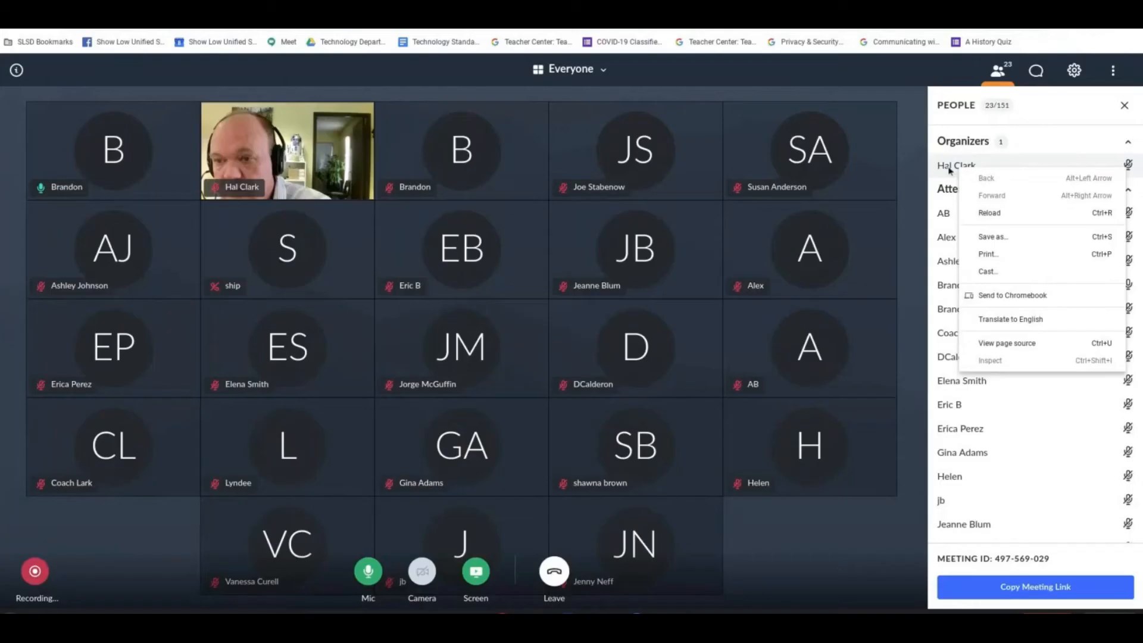
Switch back from the meeting to the Google Sheets Webinar spreadsheet and clear all formatting from cells B2 to J4.
{"action": "left_click", "coordinate": [670, 505]}
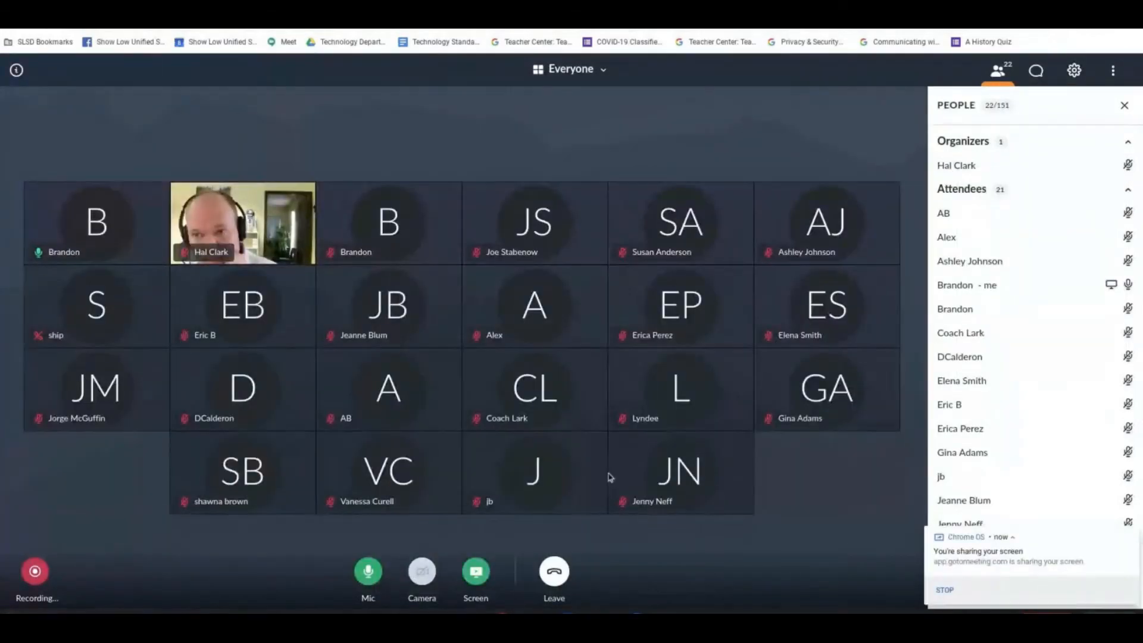
{"action": "key", "text": "ctrl+Tab"}
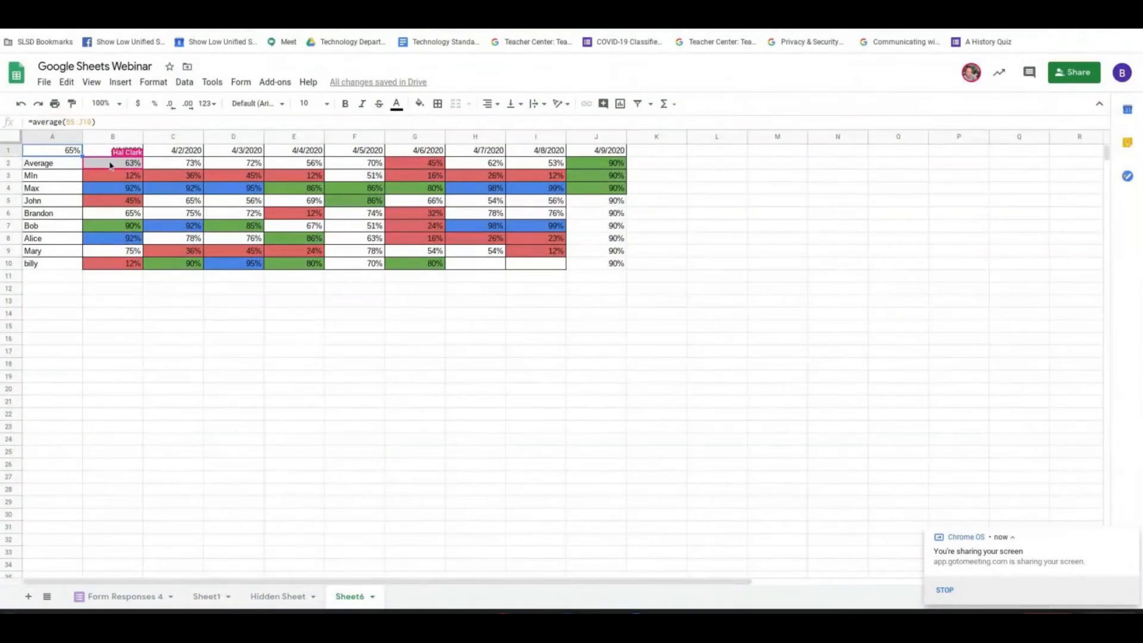
{"action": "left_click_drag", "start_coordinate": [112, 162], "coordinate": [606, 189]}
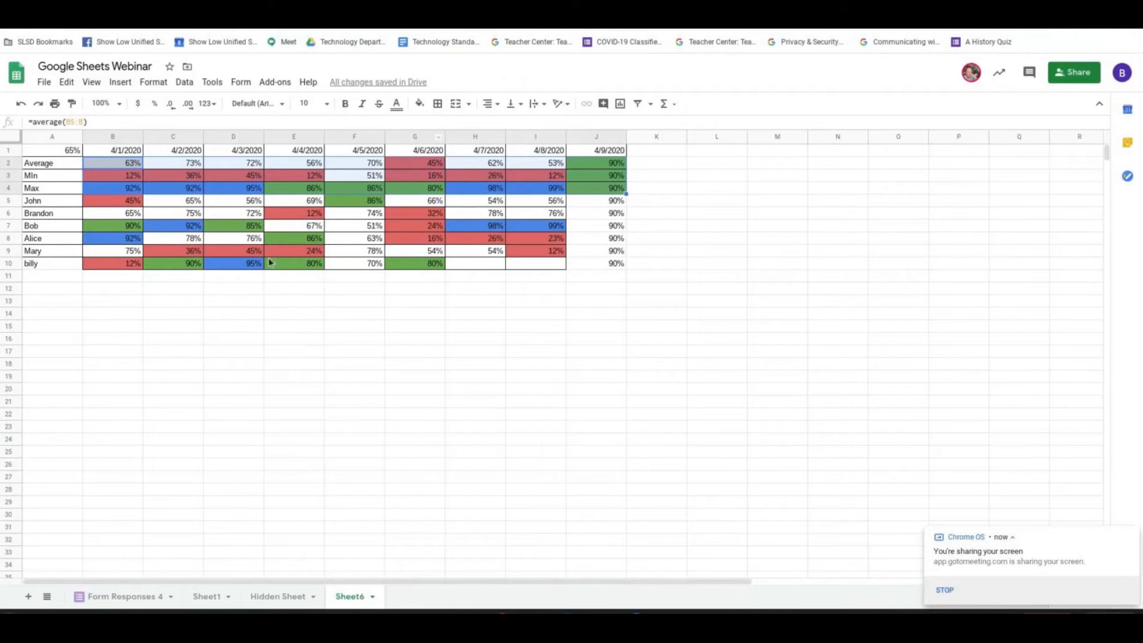
{"action": "left_click", "coordinate": [159, 83]}
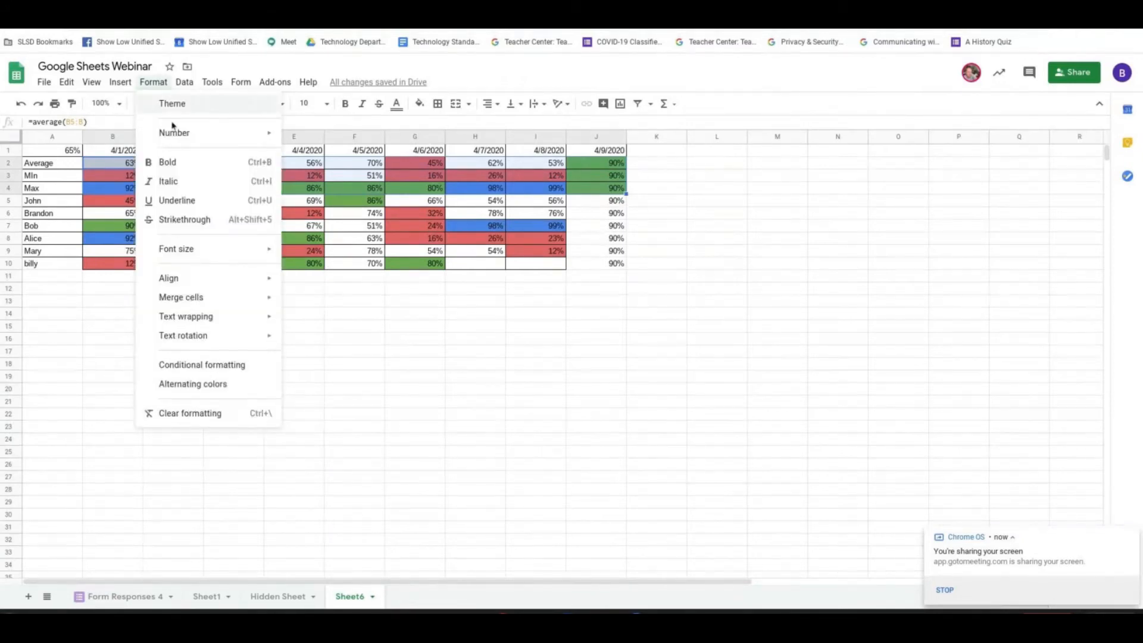
{"action": "left_click", "coordinate": [191, 416]}
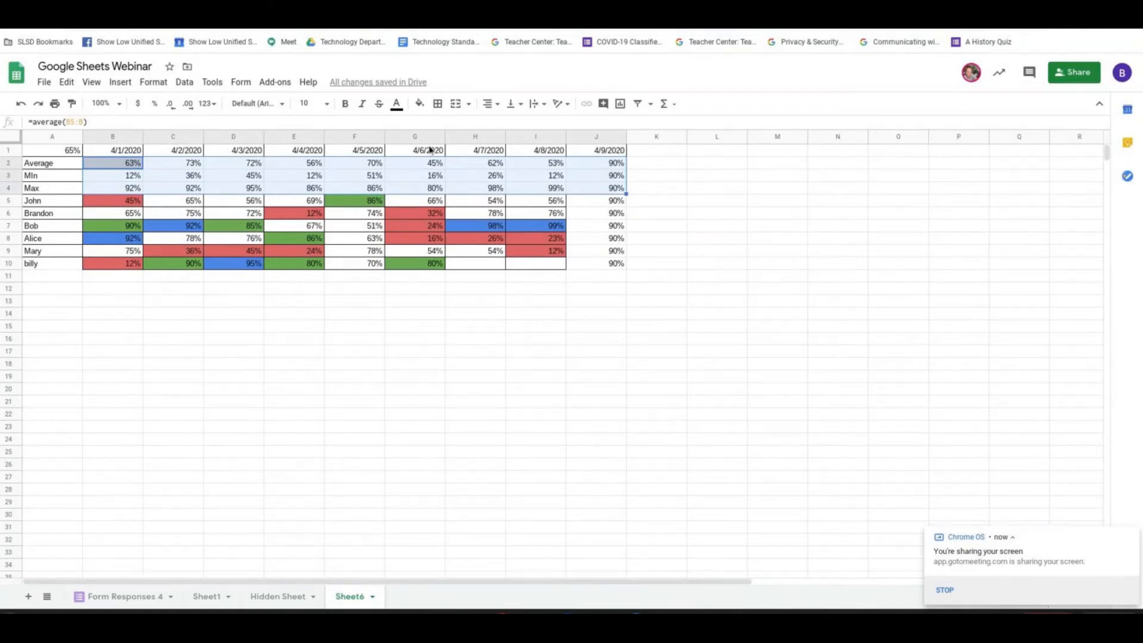
Apply borders on all sides of every cell in the range B2 to J4.
{"action": "left_click", "coordinate": [438, 103]}
{"action": "left_click", "coordinate": [442, 127]}
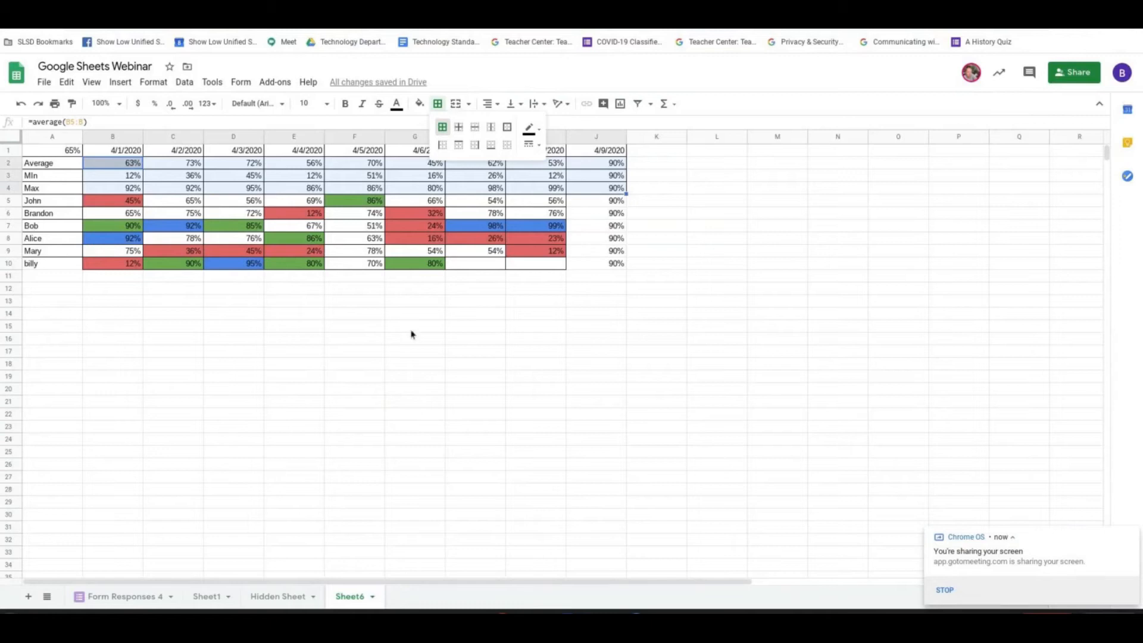
{"action": "left_click", "coordinate": [238, 376]}
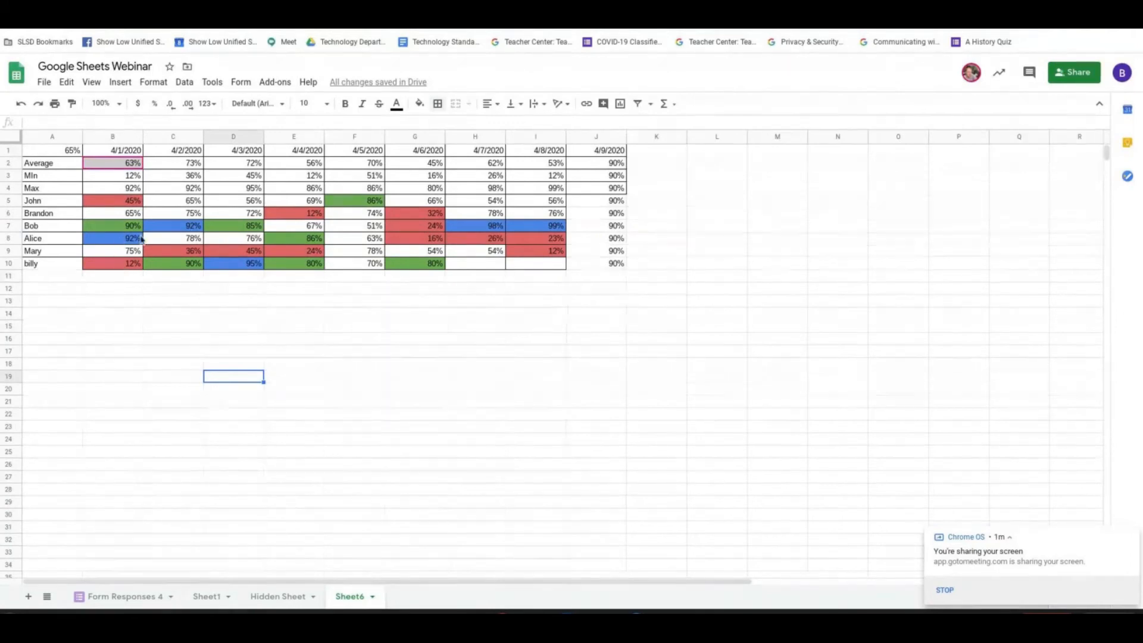
Copy the formatting of cell B5, including its conditional colours and borders, onto cells J5 to J10.
{"action": "mouse_move", "coordinate": [109, 238]}
{"action": "left_mouse_down"}
{"action": "mouse_move", "coordinate": [445, 243]}
{"action": "mouse_move", "coordinate": [410, 220]}
{"action": "mouse_move", "coordinate": [124, 244]}
{"action": "left_mouse_up"}
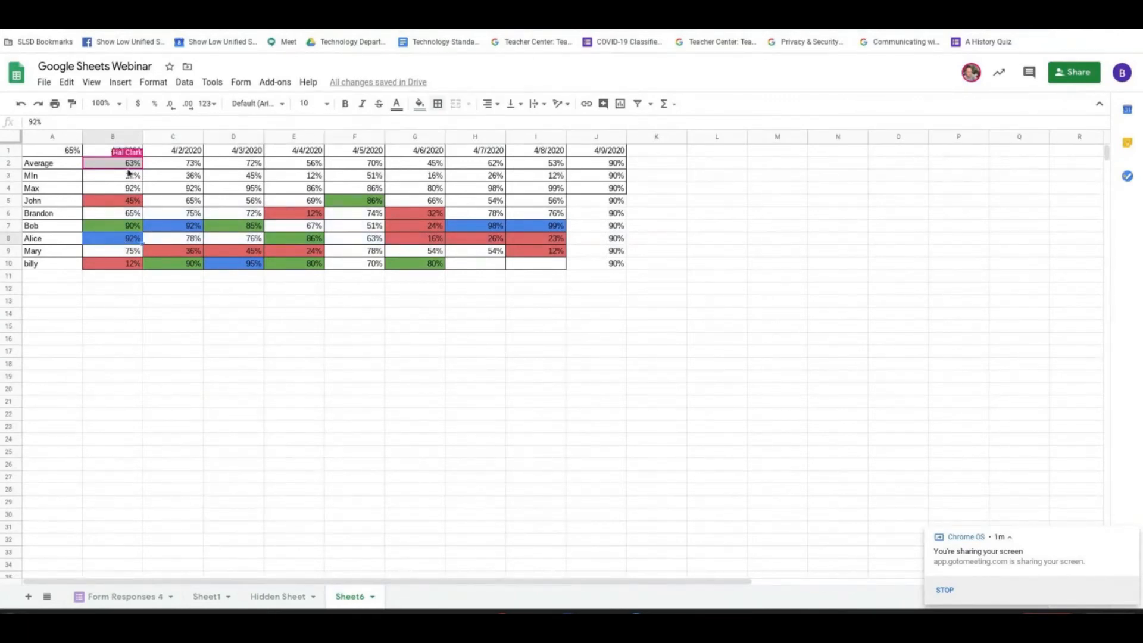
{"action": "left_click", "coordinate": [120, 205]}
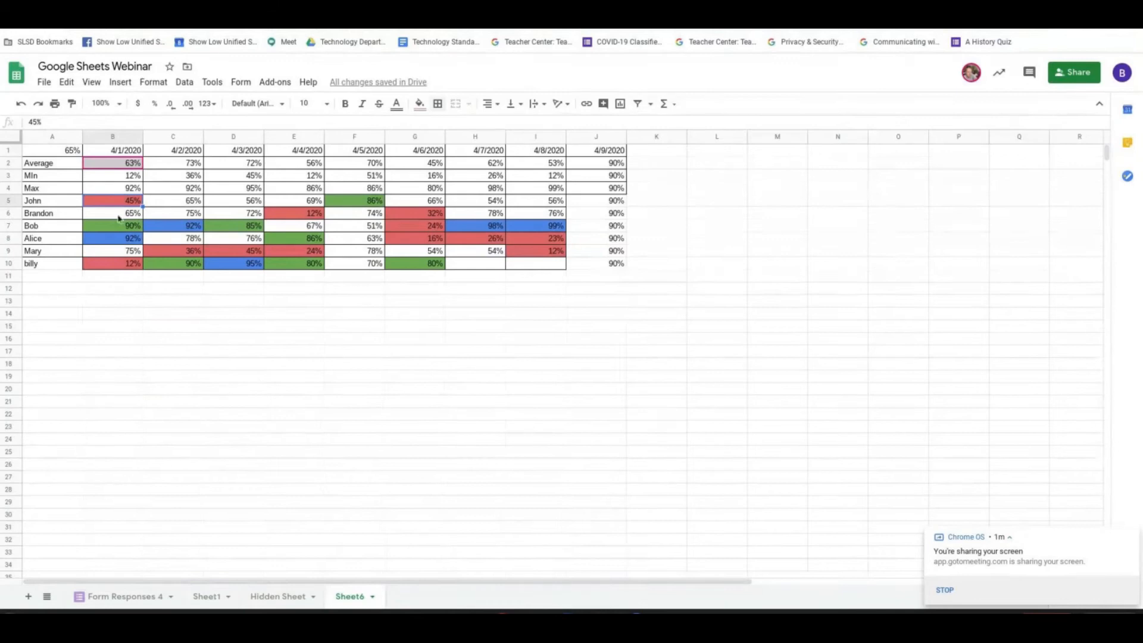
{"action": "left_click", "coordinate": [72, 104]}
{"action": "left_click_drag", "start_coordinate": [610, 203], "coordinate": [617, 268]}
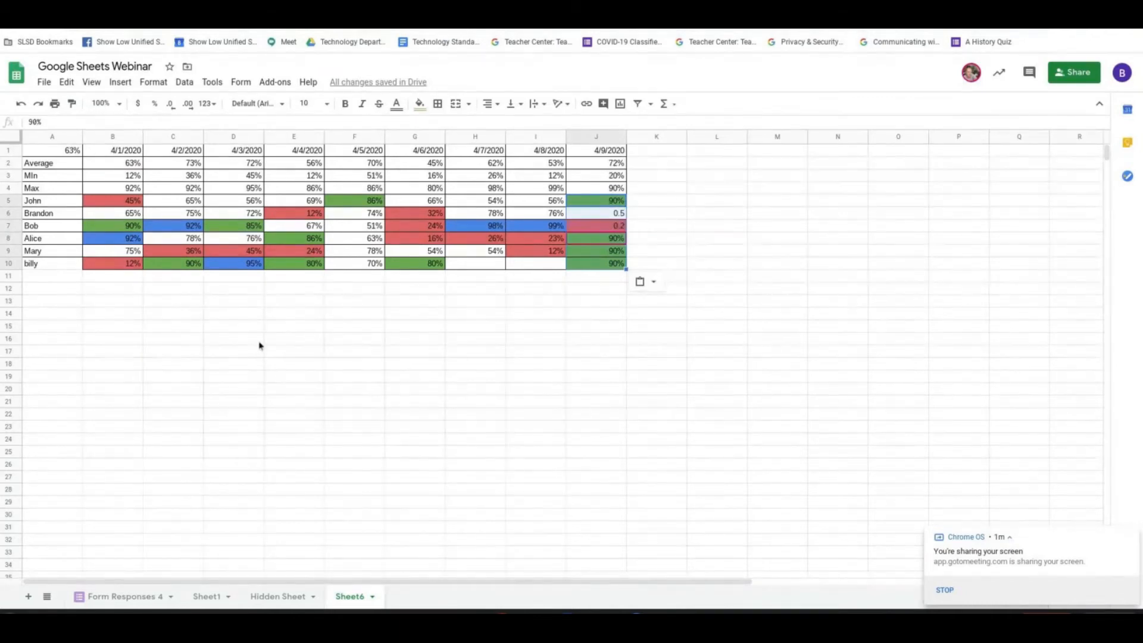
{"action": "left_click", "coordinate": [459, 338]}
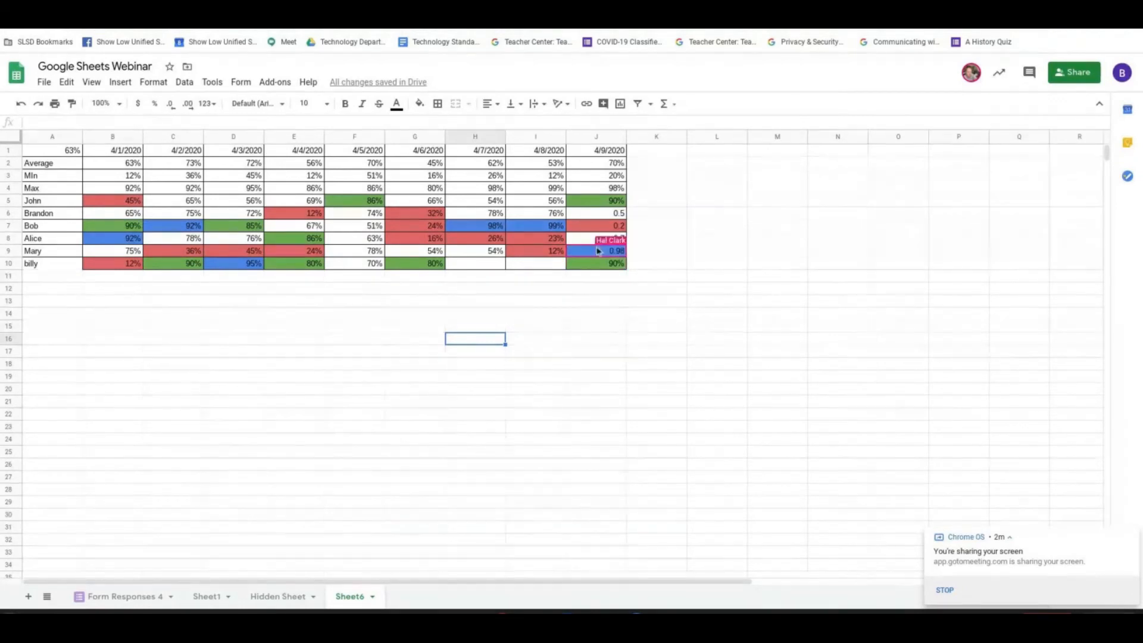
{"action": "left_click", "coordinate": [610, 214]}
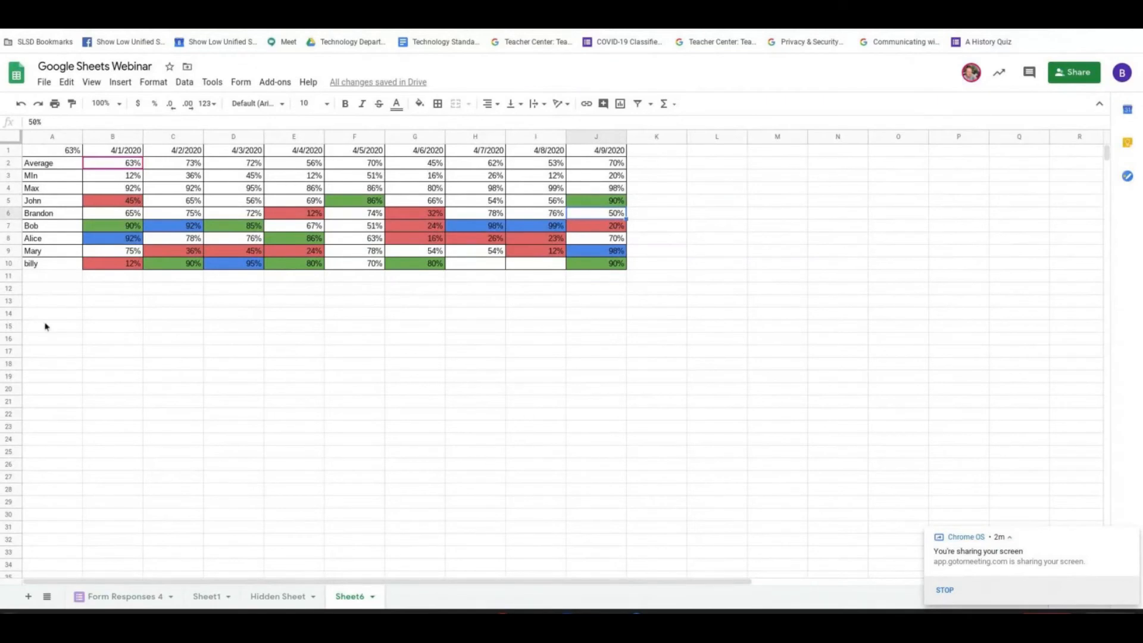
{"action": "left_click", "coordinate": [51, 264]}
{"action": "left_click", "coordinate": [57, 288]}
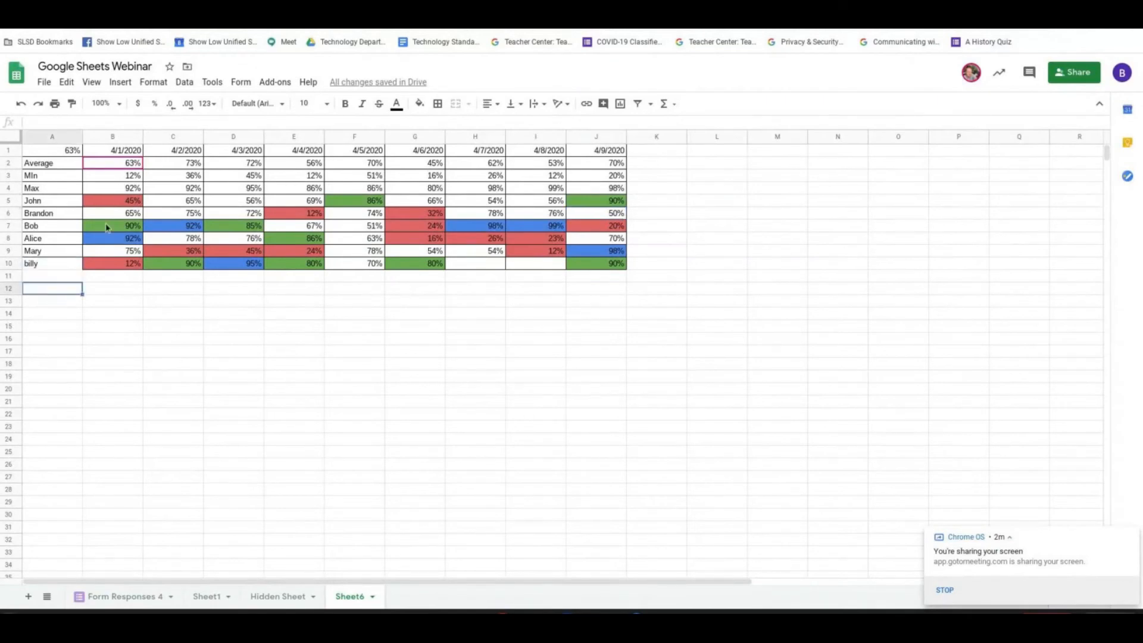
{"action": "left_click", "coordinate": [124, 168]}
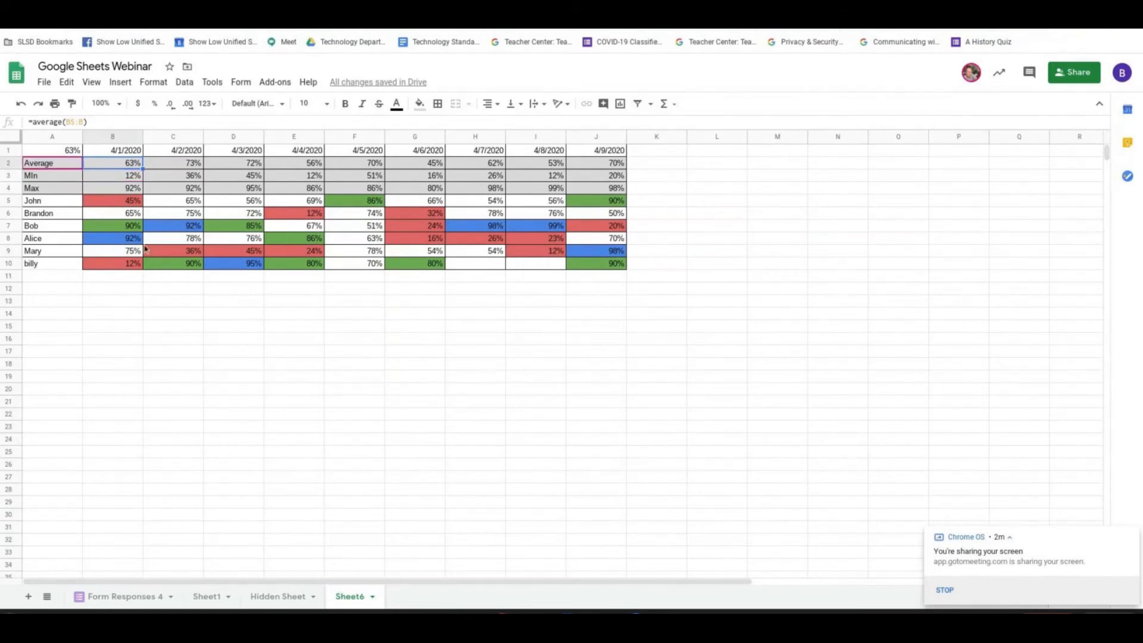
Remove the ending column letter J from A1's average range so that it reads B5:10 and covers all further columns.
{"action": "left_click", "coordinate": [67, 154]}
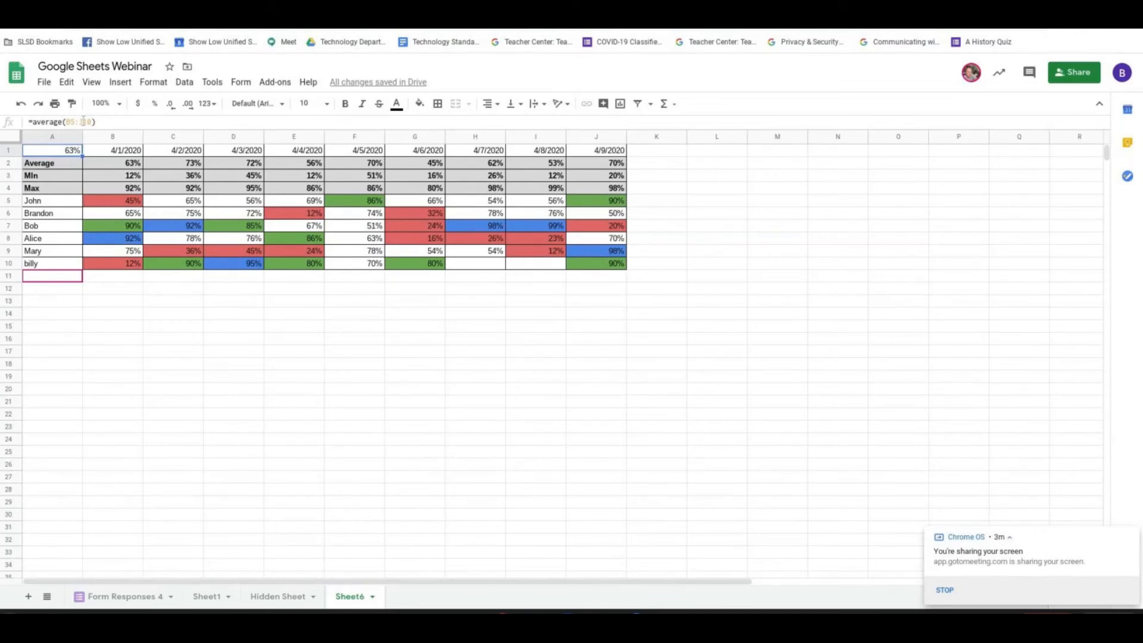
{"action": "left_click", "coordinate": [113, 128]}
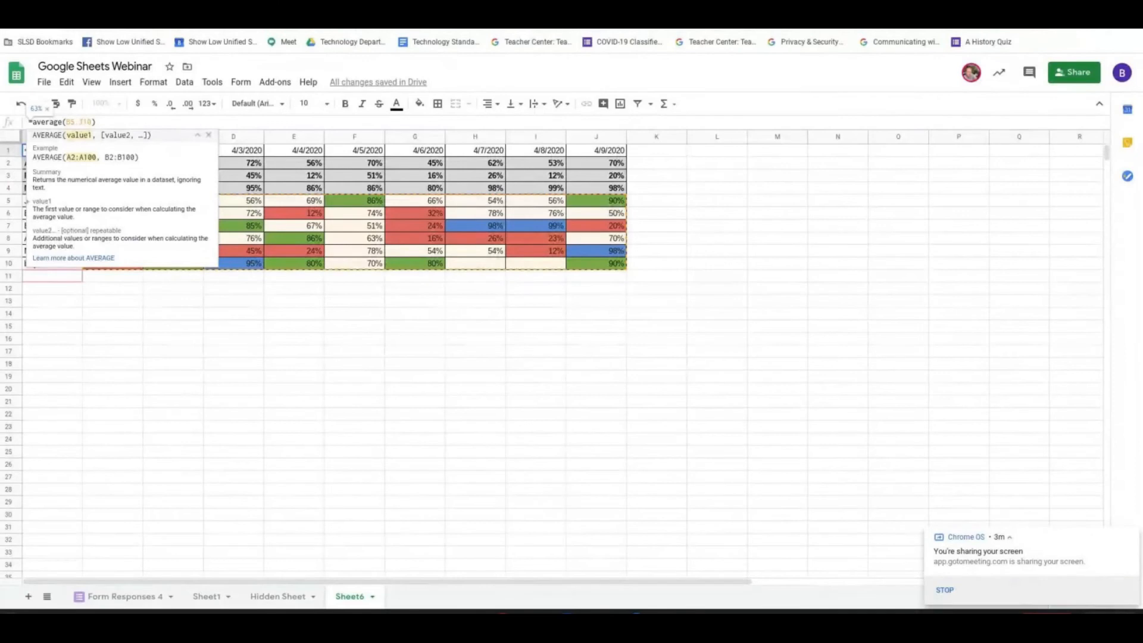
{"action": "key", "text": "BackSpace"}
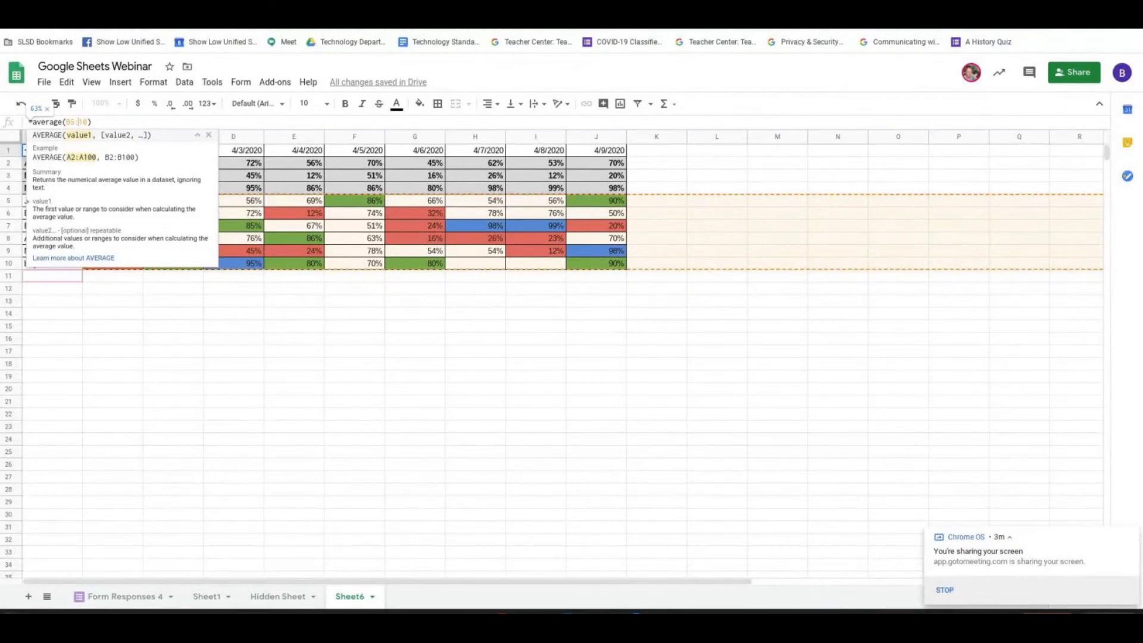
{"action": "type", "text": "J"}
{"action": "key", "text": "BackSpace"}
{"action": "key", "text": "Return"}
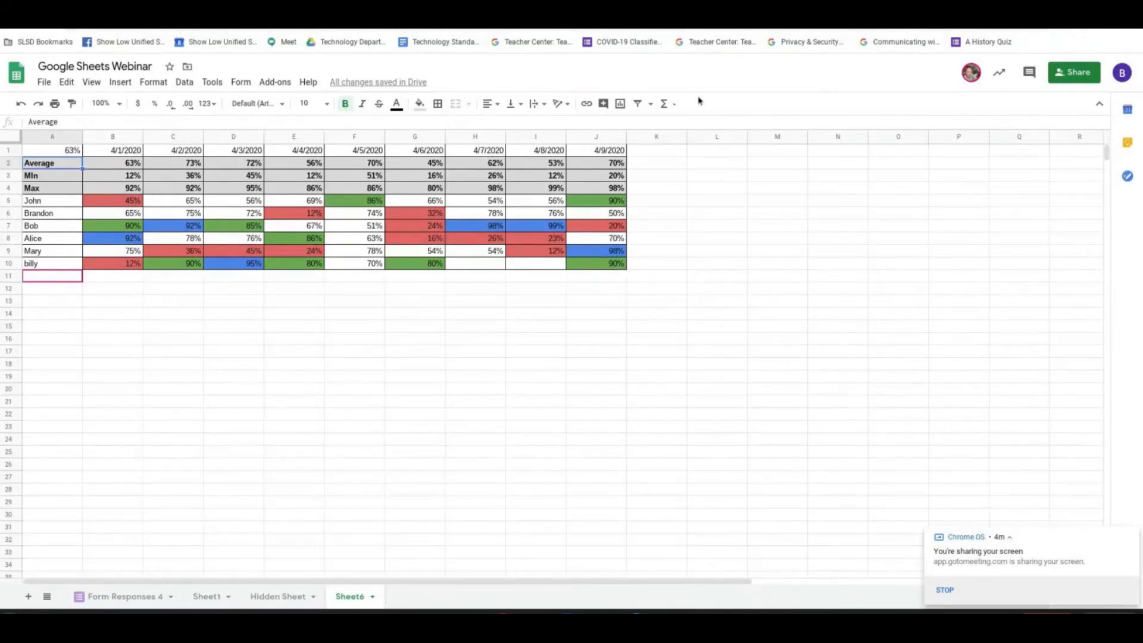
Browse the full list of available spreadsheet functions.
{"action": "left_click", "coordinate": [674, 105]}
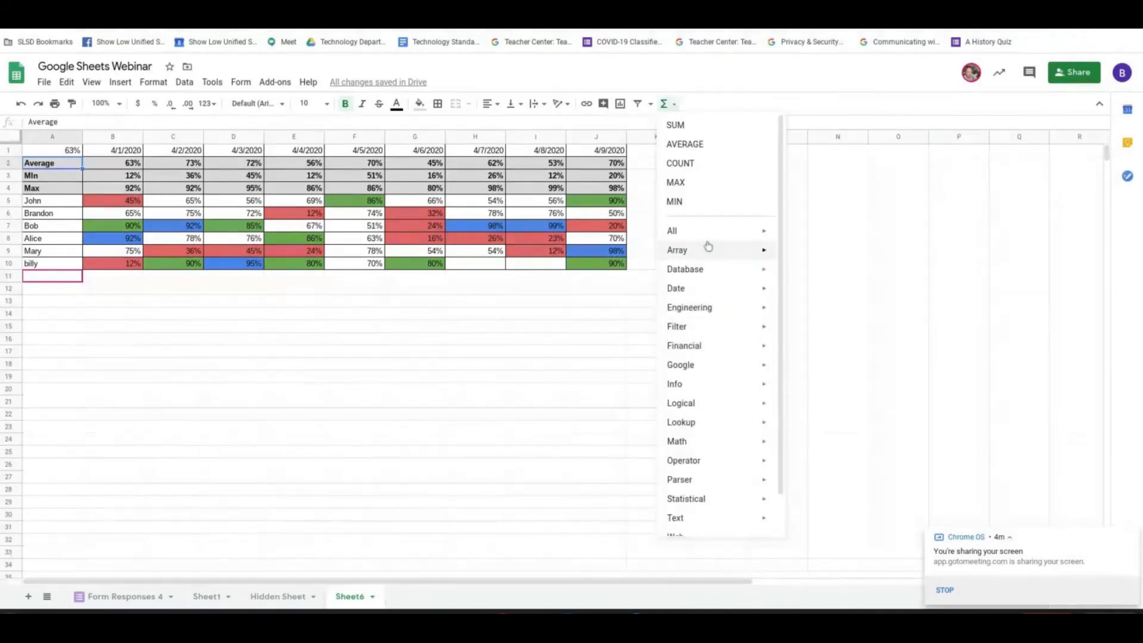
{"action": "mouse_move", "coordinate": [707, 232]}
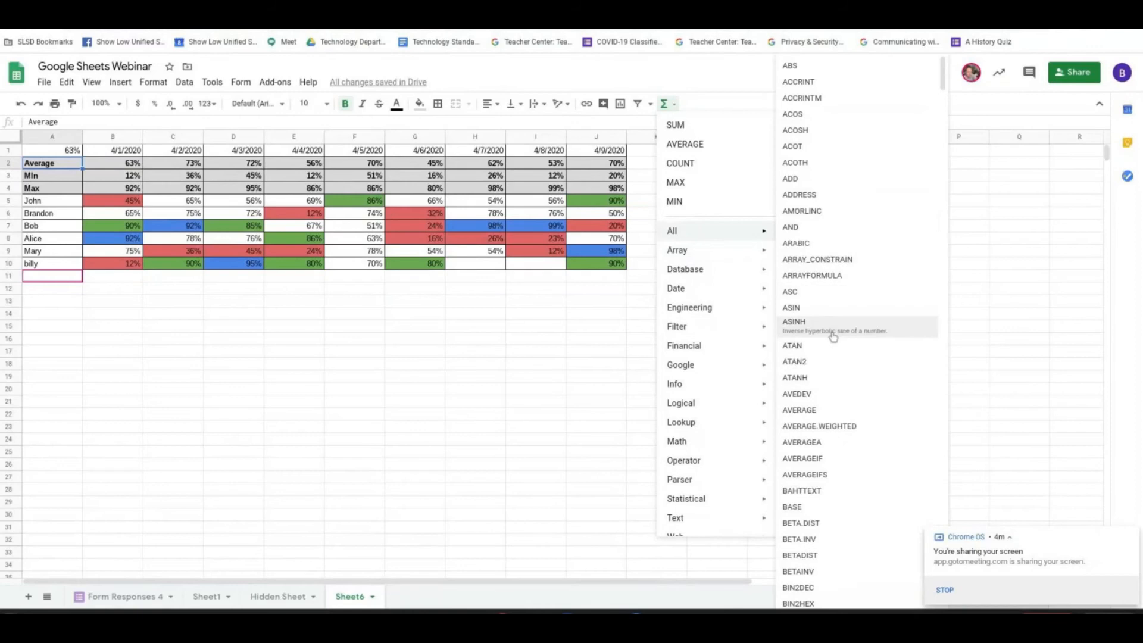
{"action": "scroll", "coordinate": [833, 337], "scroll_direction": "down", "scroll_amount": 10}
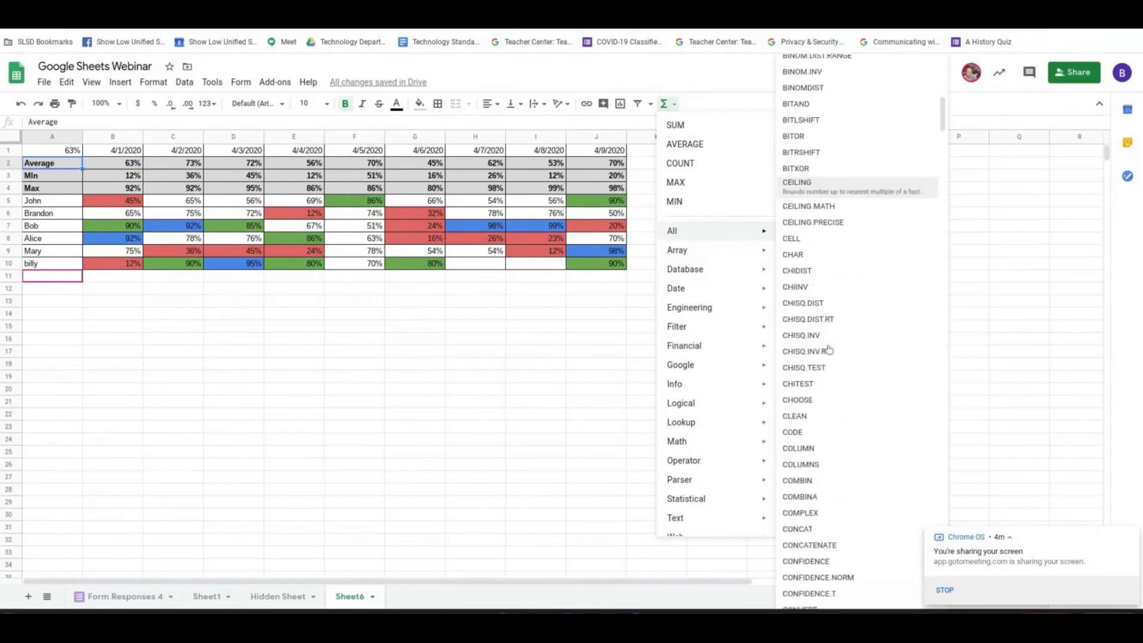
{"action": "scroll", "coordinate": [829, 351], "scroll_direction": "down", "scroll_amount": 20}
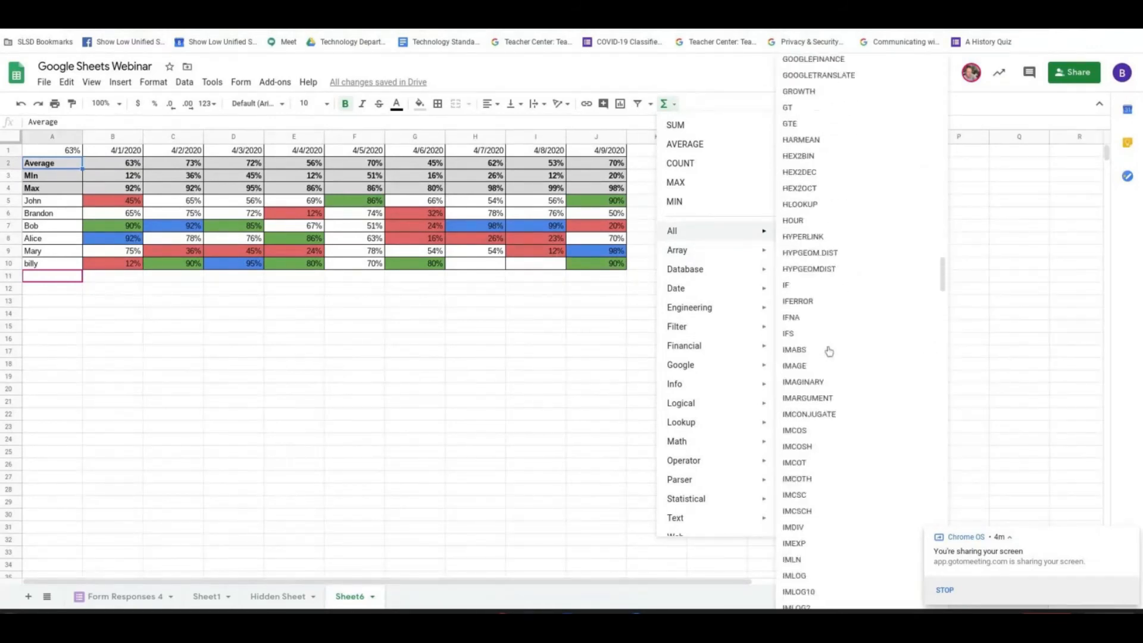
{"action": "scroll", "coordinate": [829, 351], "scroll_direction": "down", "scroll_amount": 3}
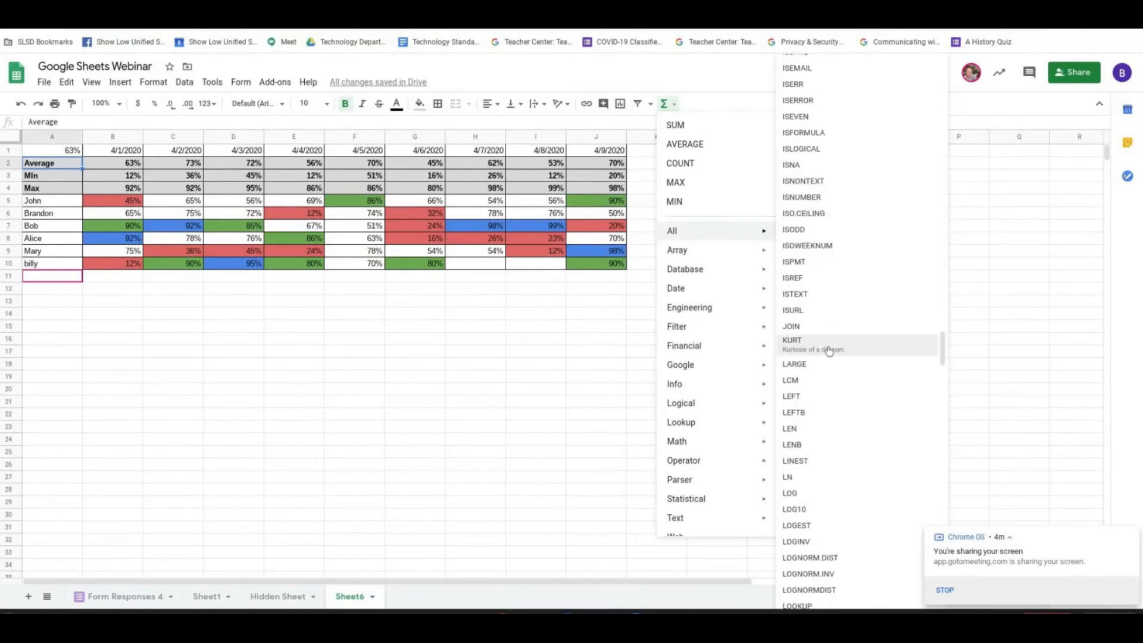
{"action": "scroll", "coordinate": [830, 351], "scroll_direction": "down", "scroll_amount": 8}
{"action": "scroll", "coordinate": [829, 351], "scroll_direction": "up", "scroll_amount": 15}
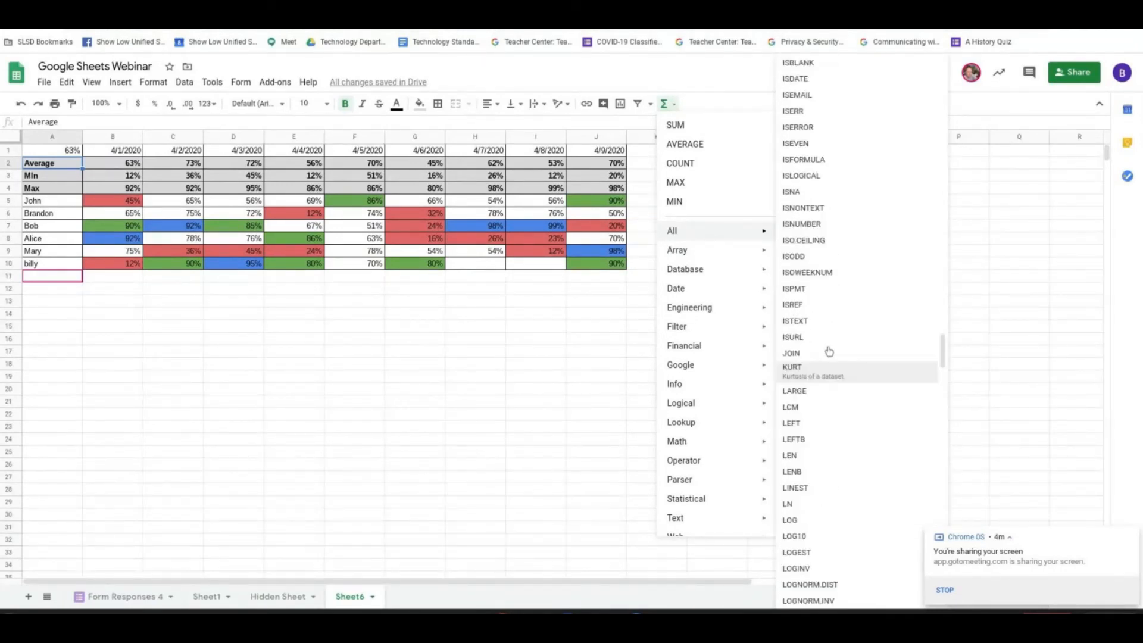
{"action": "scroll", "coordinate": [829, 352], "scroll_direction": "up", "scroll_amount": 13}
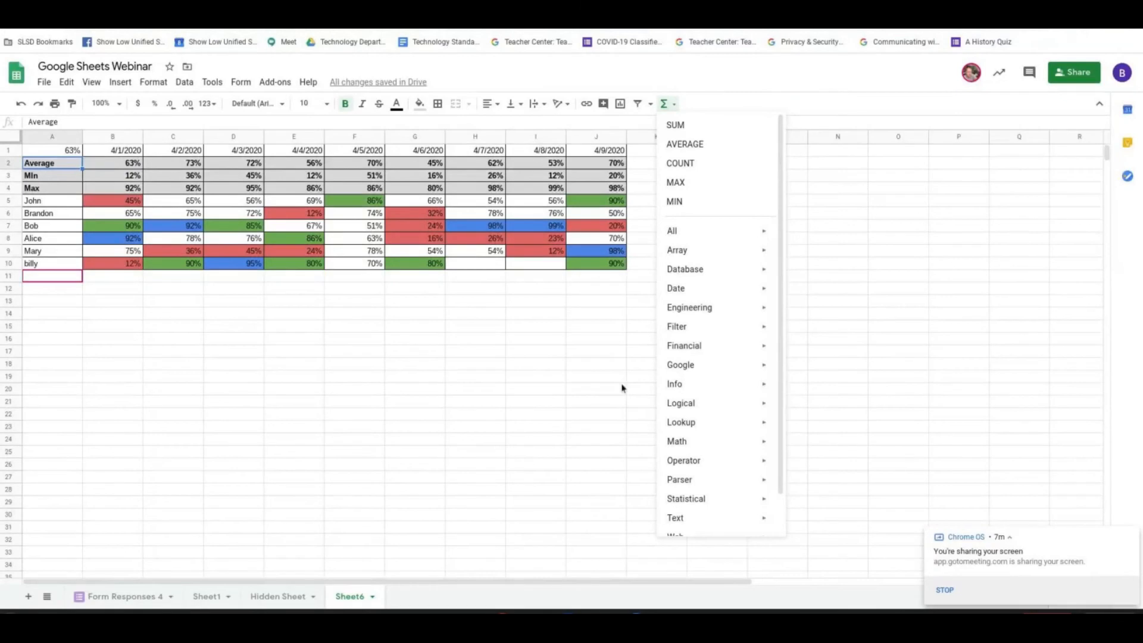
Switch to the Google Sheets Webinar Pt.2 document and review its agenda.
{"action": "left_click", "coordinate": [1132, 535]}
{"action": "left_click", "coordinate": [1132, 535]}
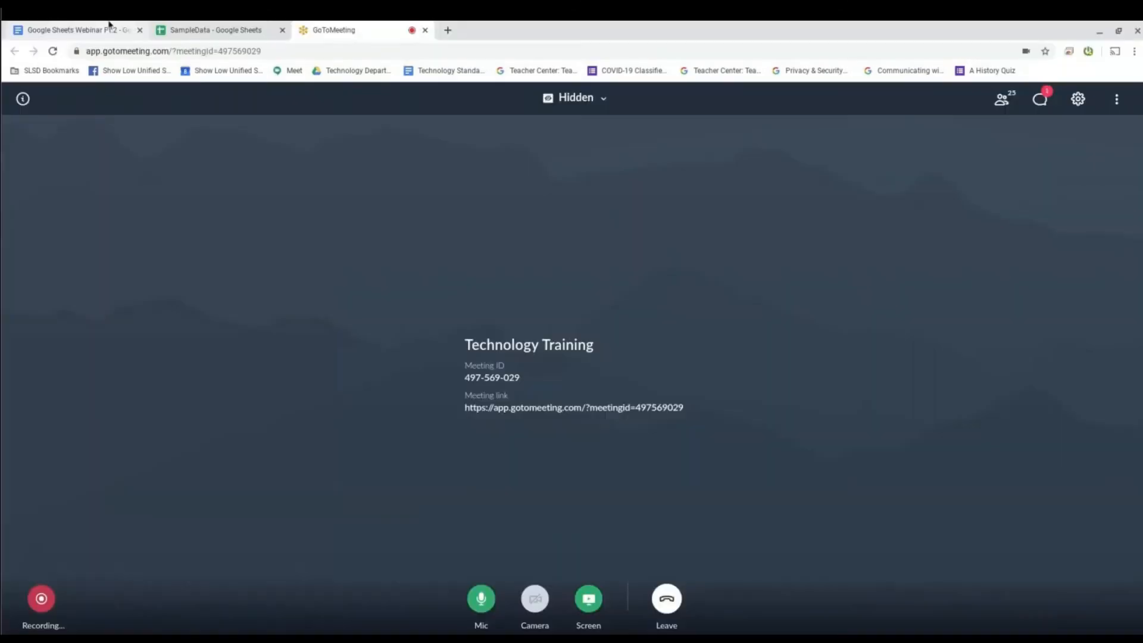
{"action": "left_click", "coordinate": [107, 25]}
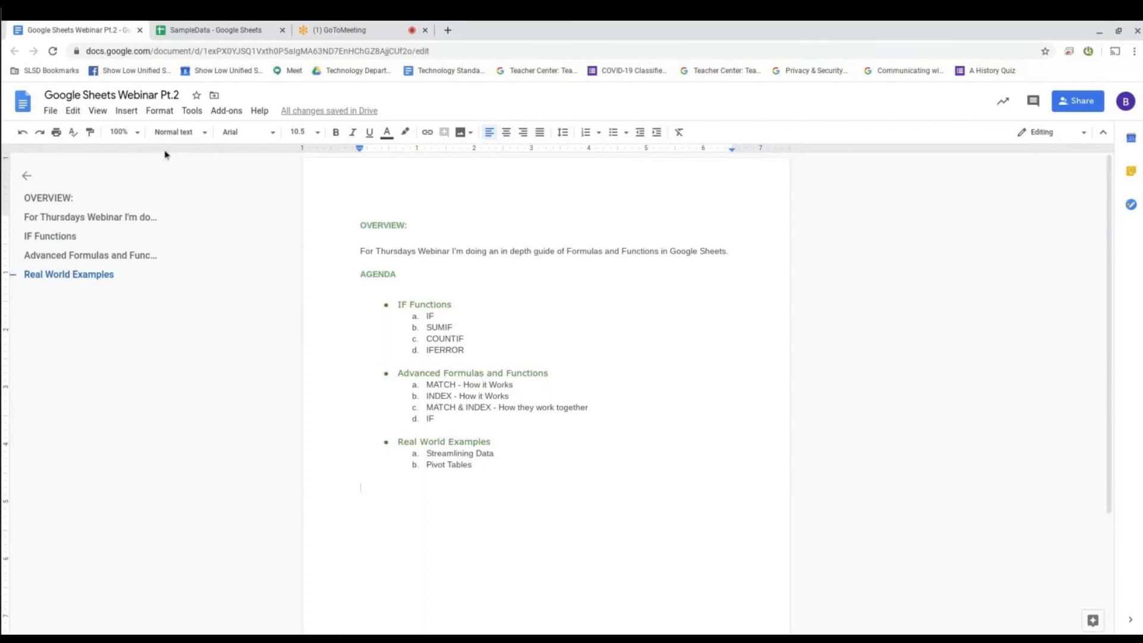
Switch back to the SampleData spreadsheet and select the empty cell C1 on Sheet1.
{"action": "key", "text": "ctrl+Tab"}
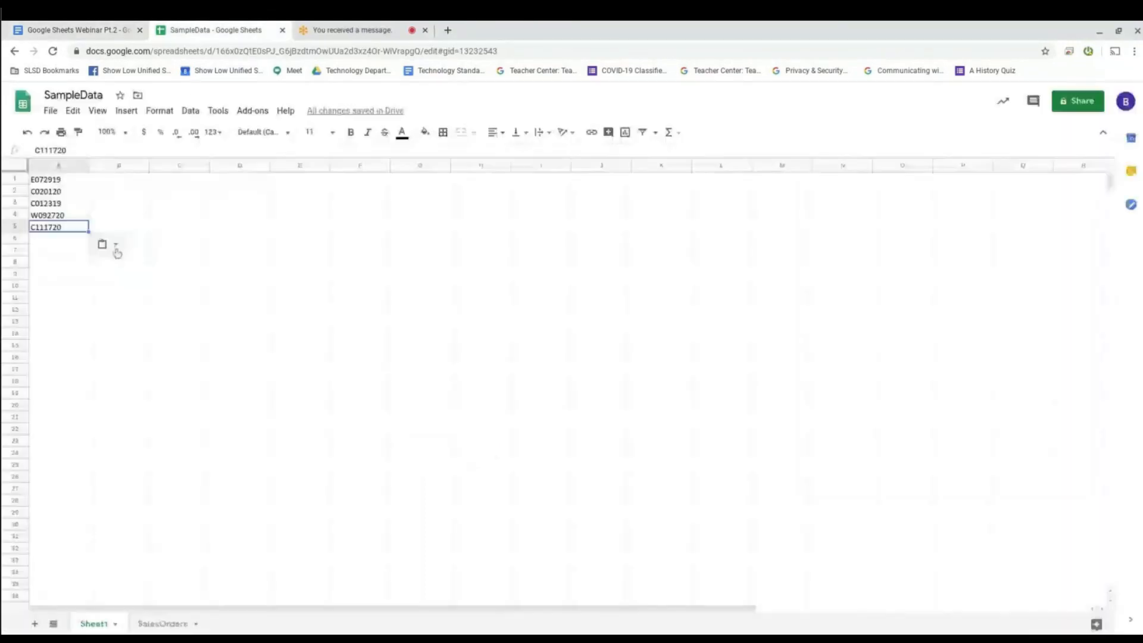
{"action": "left_click", "coordinate": [179, 178]}
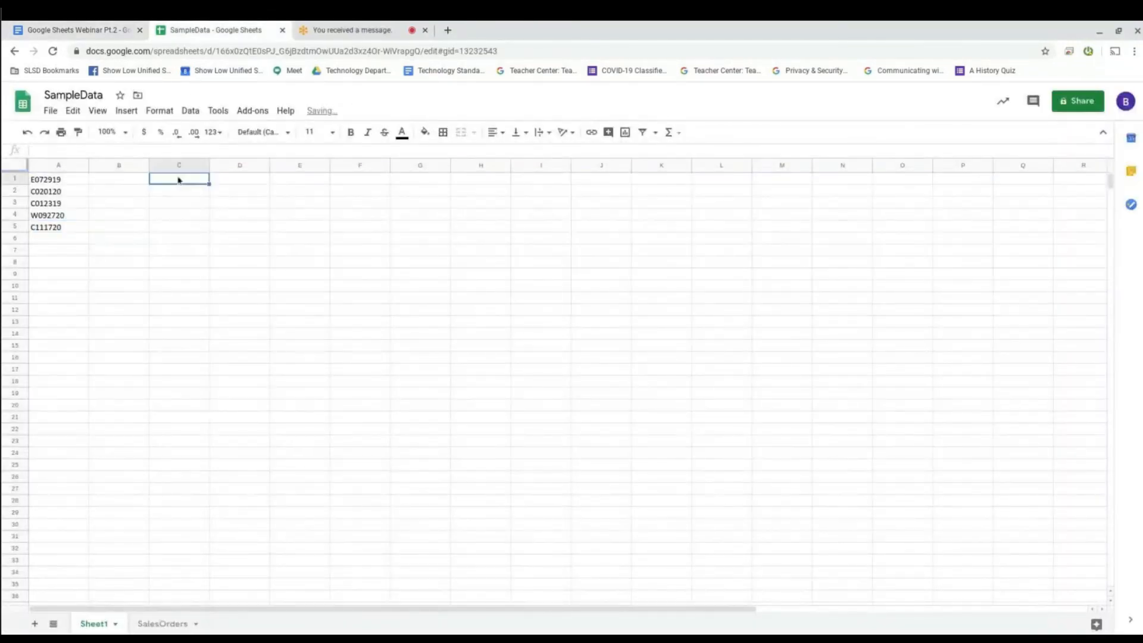
{"action": "type", "text": "="}
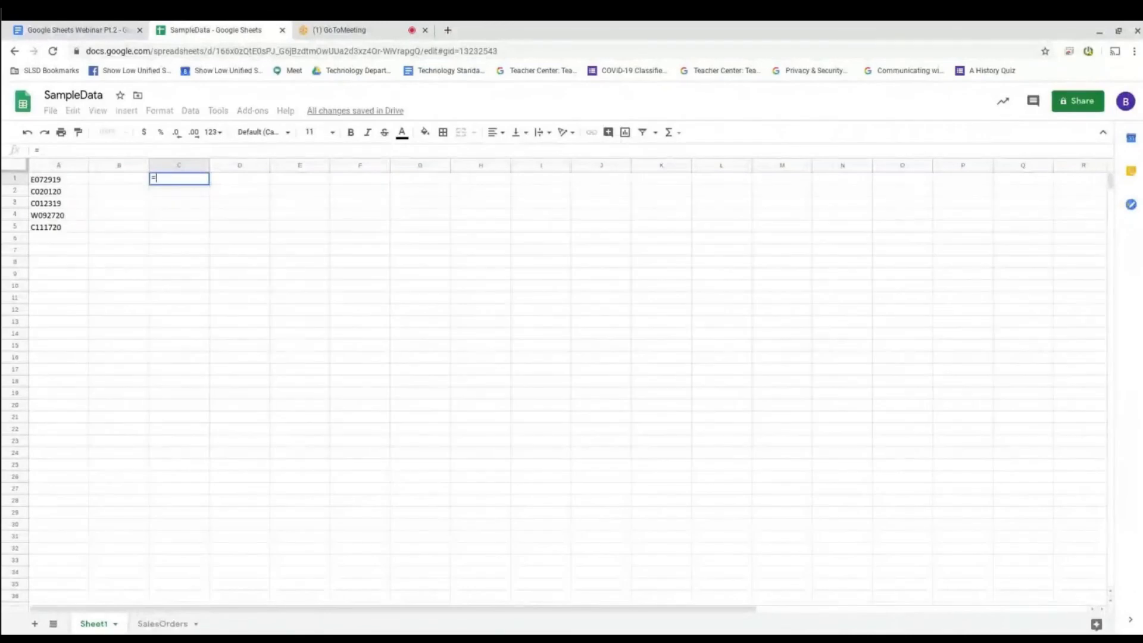
{"action": "type", "text": "IF"}
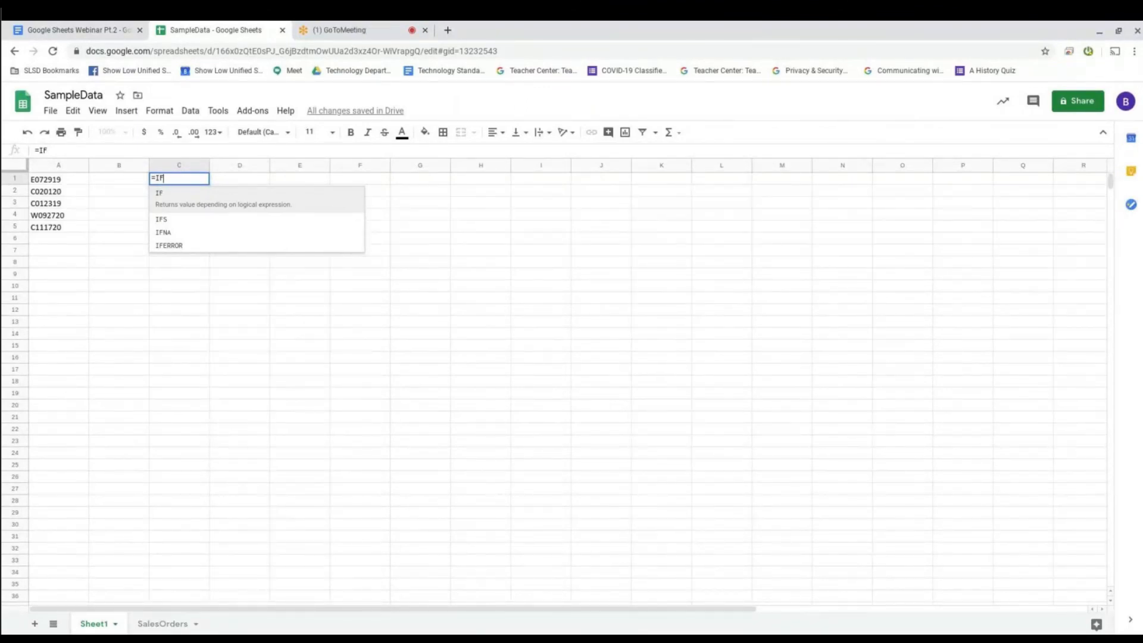
{"action": "type", "text": "("}
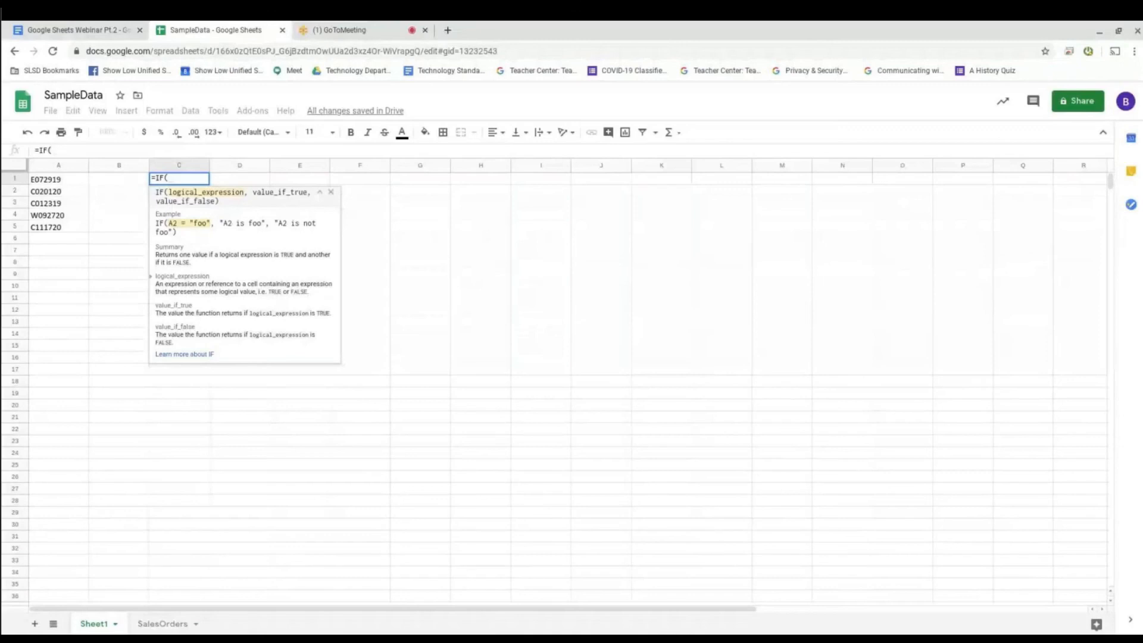
{"action": "type", "text": "l"}
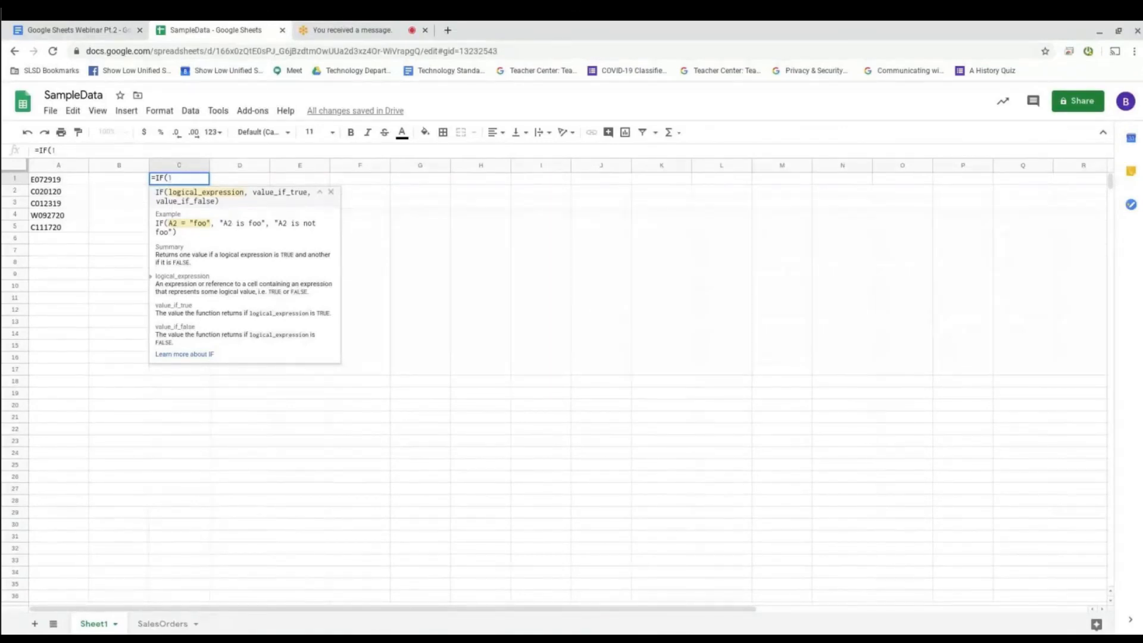
{"action": "type", "text": "+1=2"}
{"action": "key", "text": "BackSpace"}
{"action": "key", "text": "BackSpace"}
{"action": "key", "text": "BackSpace"}
{"action": "key", "text": "Escape"}
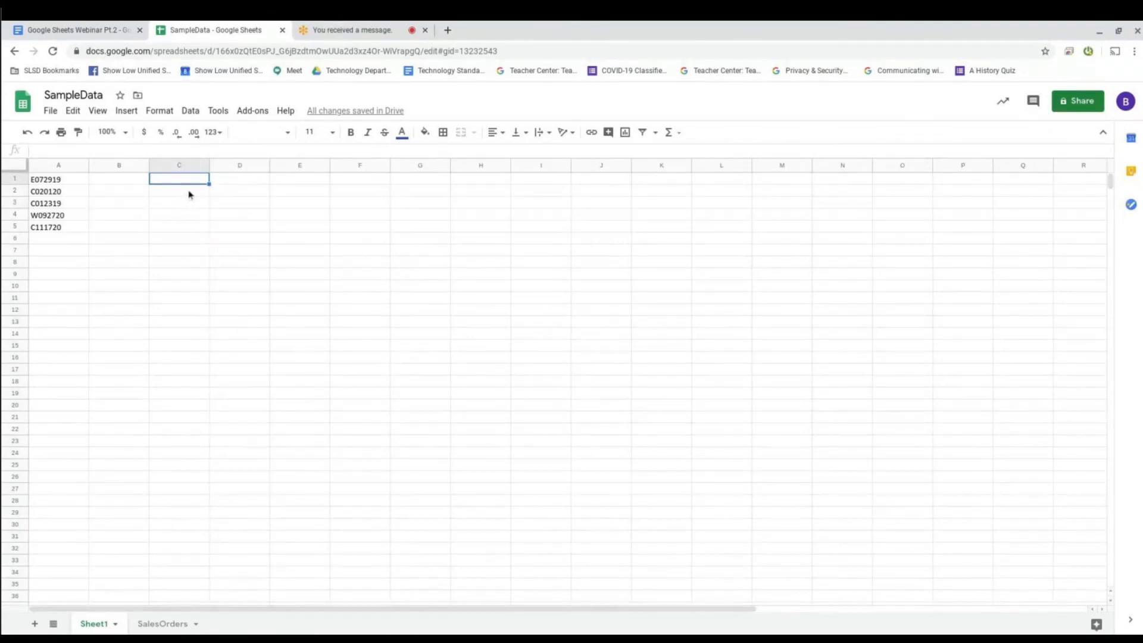
Enlarge the spreadsheet view to 200% zoom.
{"action": "scroll", "coordinate": [182, 206], "scroll_direction": "down", "scroll_amount": 3}
{"action": "scroll", "coordinate": [181, 213], "scroll_direction": "up", "scroll_amount": 3}
{"action": "left_click", "coordinate": [98, 112]}
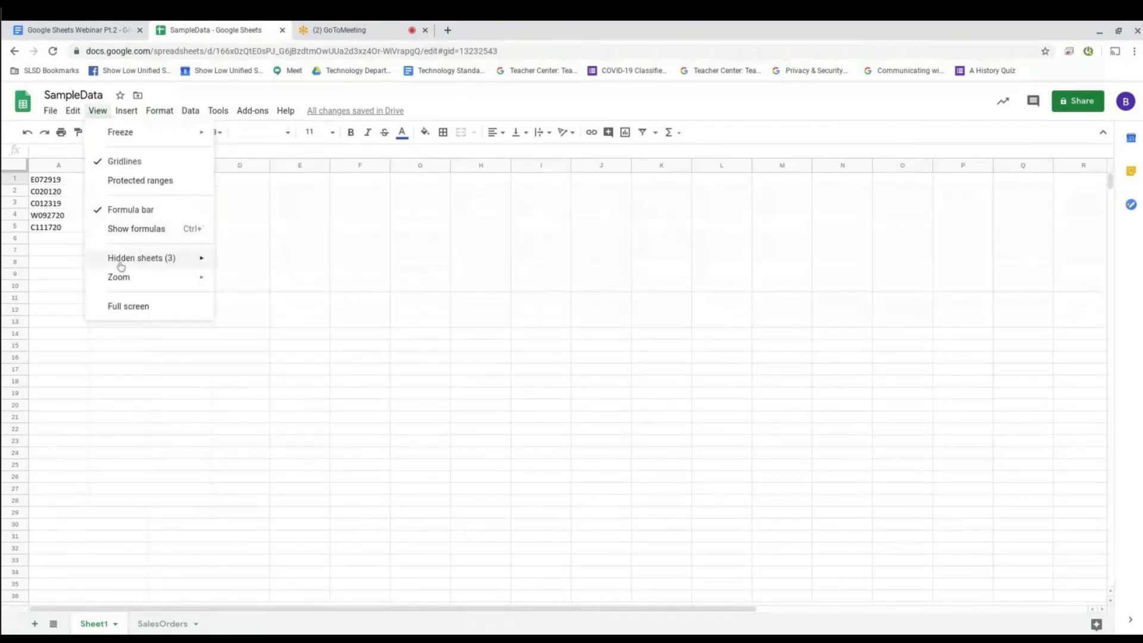
{"action": "mouse_move", "coordinate": [149, 277]}
{"action": "left_click", "coordinate": [249, 395]}
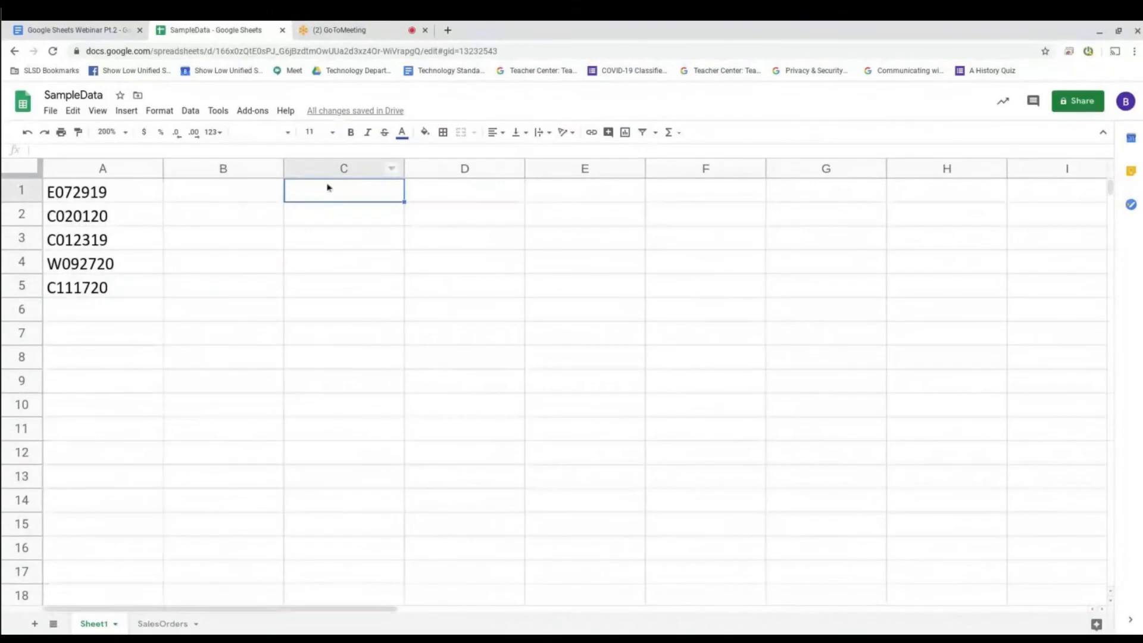
{"action": "type", "text": "=IF"}
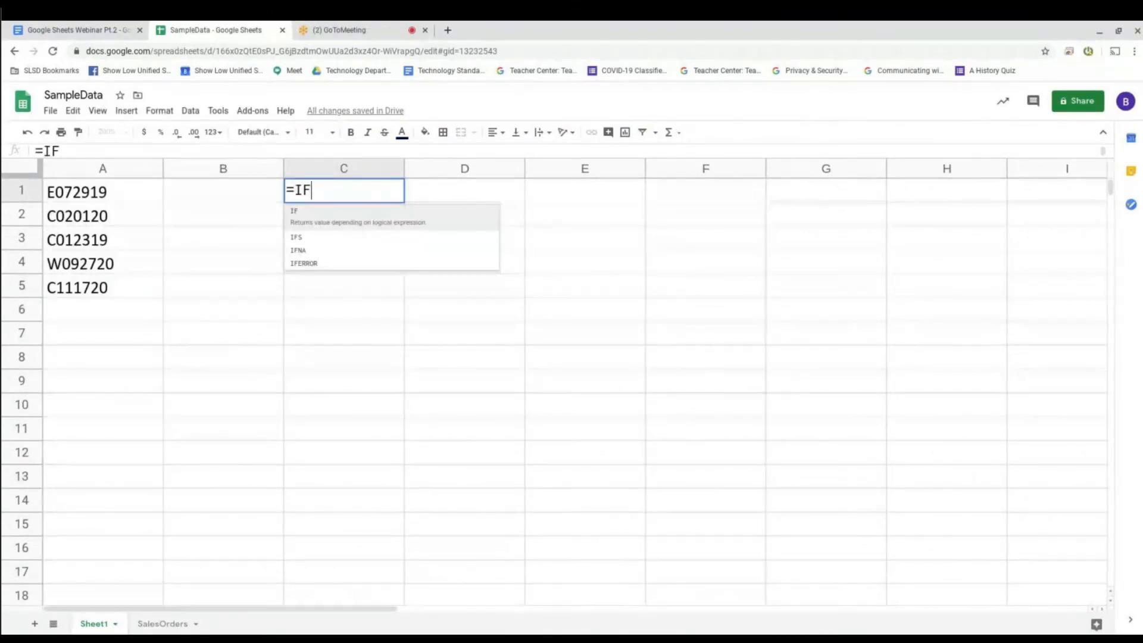
{"action": "type", "text": "("}
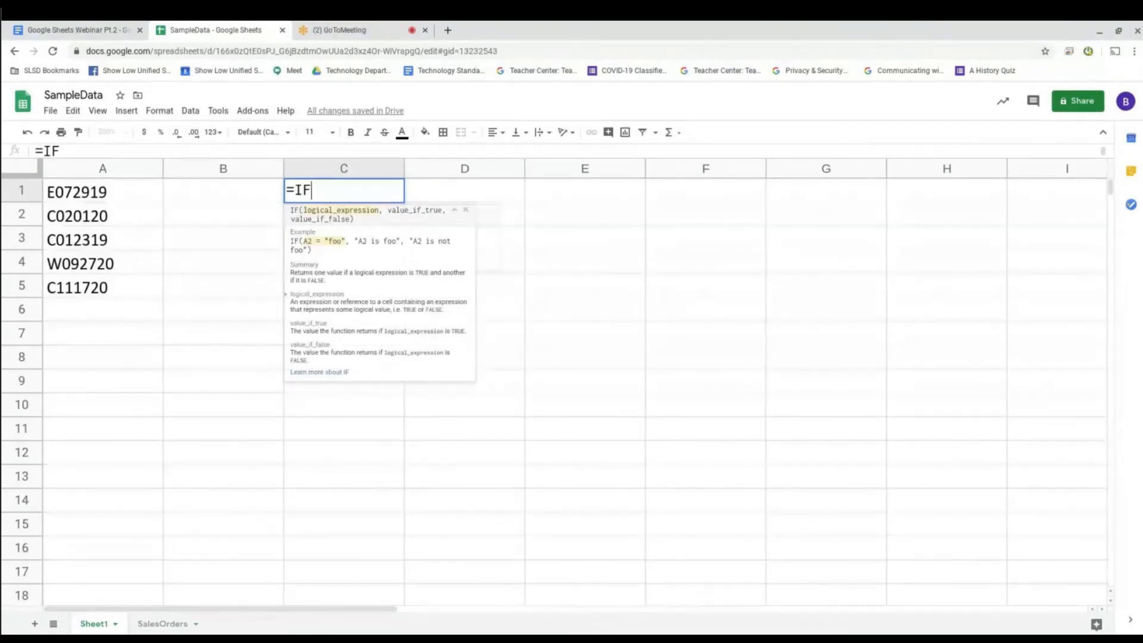
{"action": "key", "text": "Escape"}
Enter the word Friday in cell D1 as the test value.
{"action": "key", "text": "Right"}
{"action": "key", "text": "Right"}
{"action": "key", "text": "Left"}
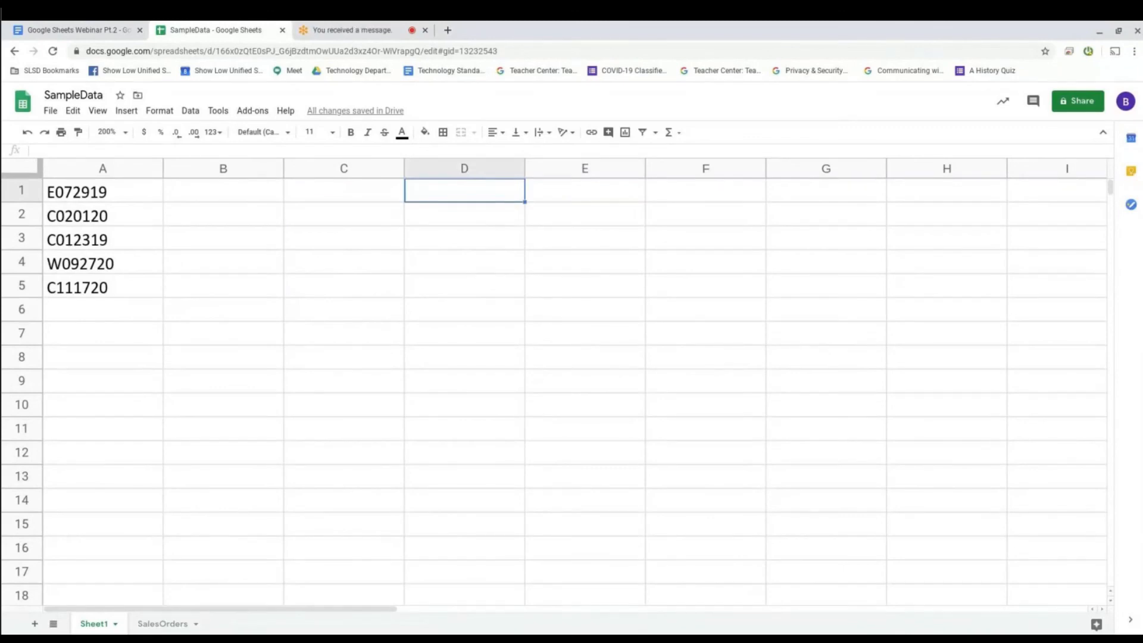
{"action": "type", "text": "Friday"}
{"action": "key", "text": "Left"}
Write an IF formula in cell C1 that checks whether D1 equals "Friday" and gives "TGIF" when true.
{"action": "type", "text": "=IF("}
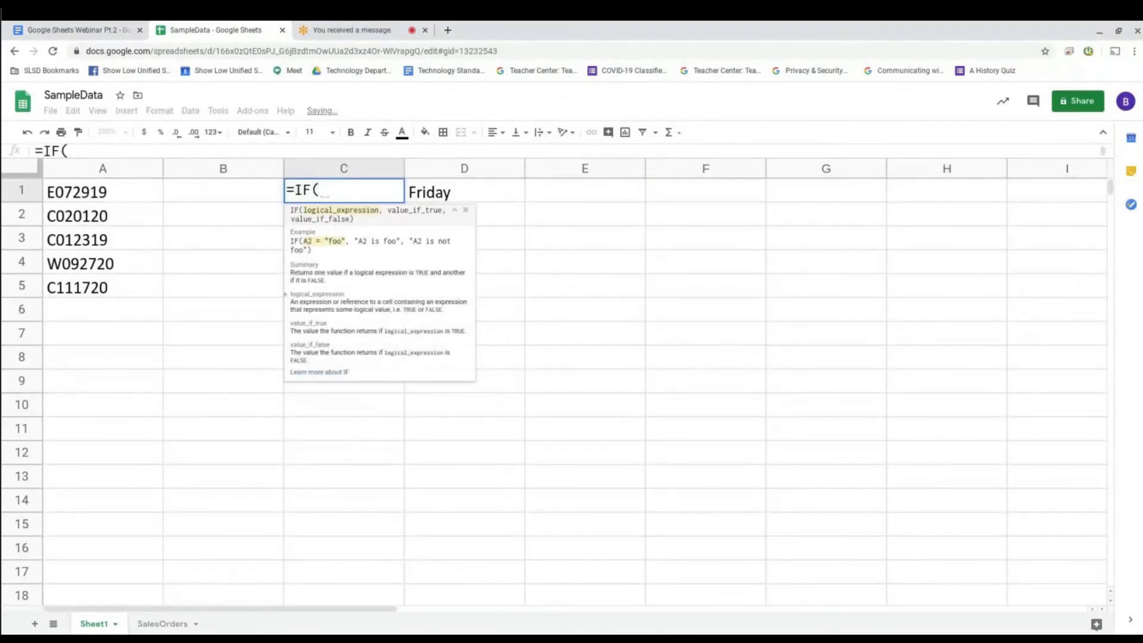
{"action": "left_click", "coordinate": [465, 191]}
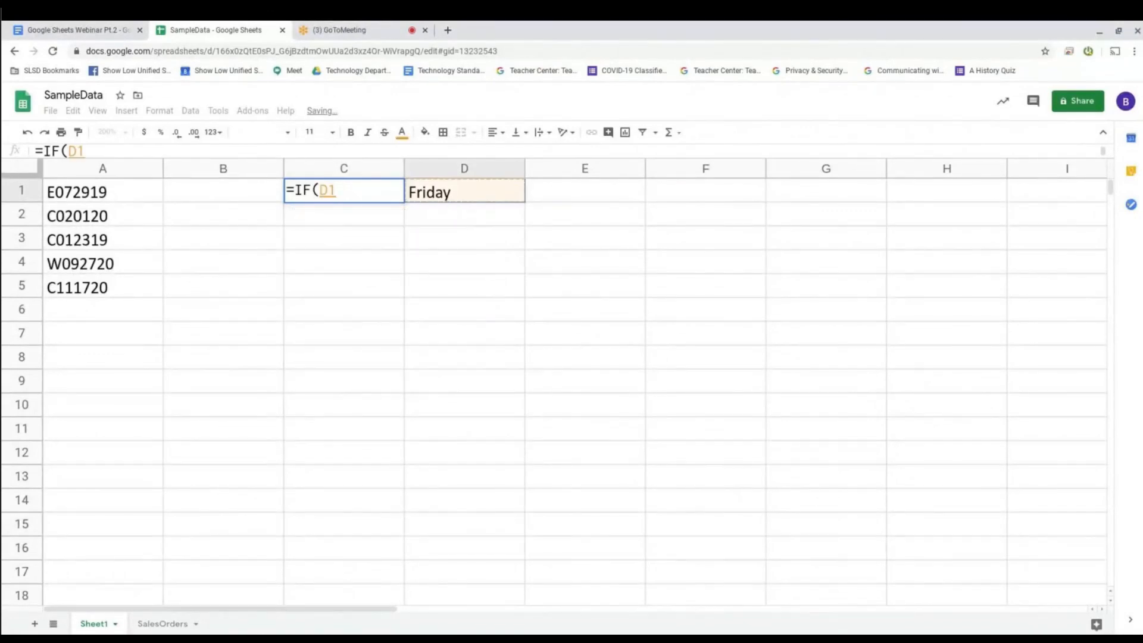
{"action": "type", "text": "="}
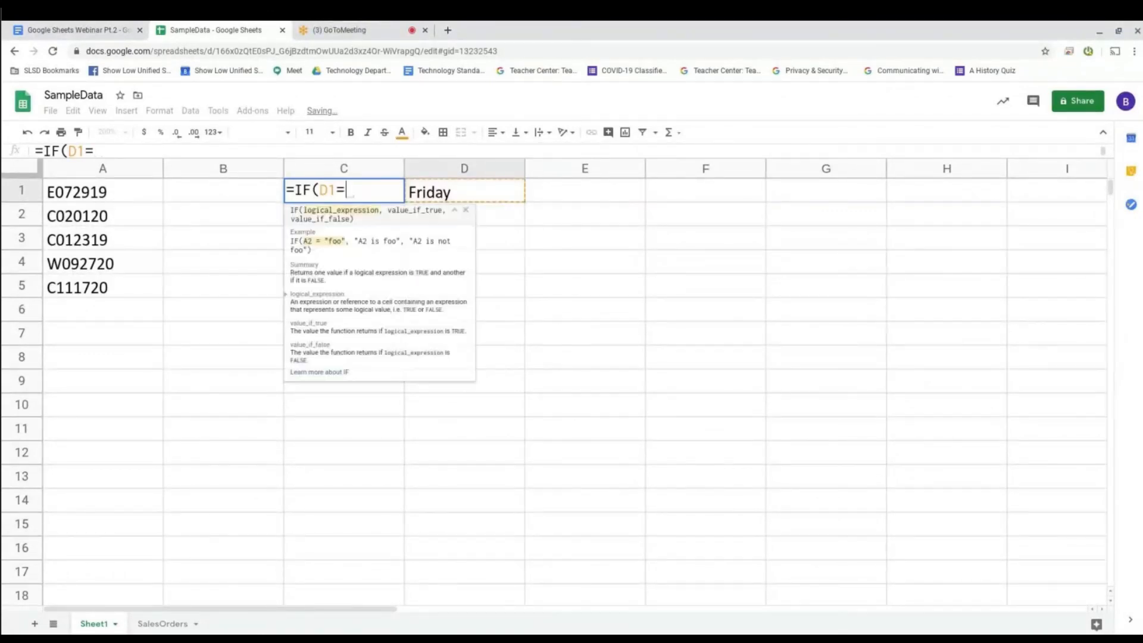
{"action": "type", "text": "\"Friday"}
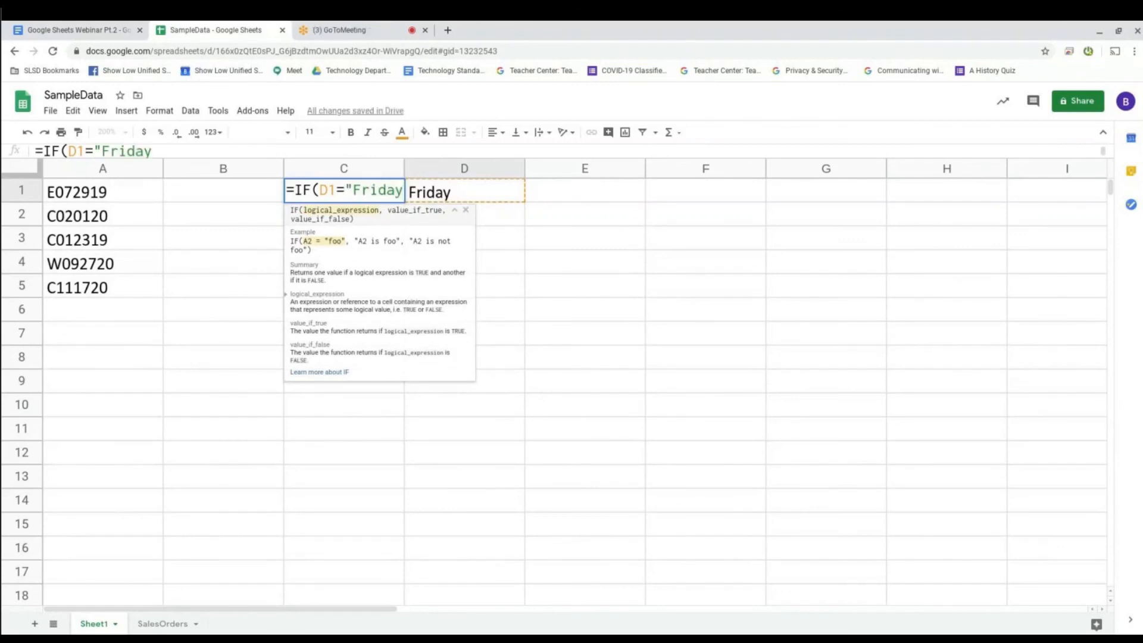
{"action": "type", "text": "\","}
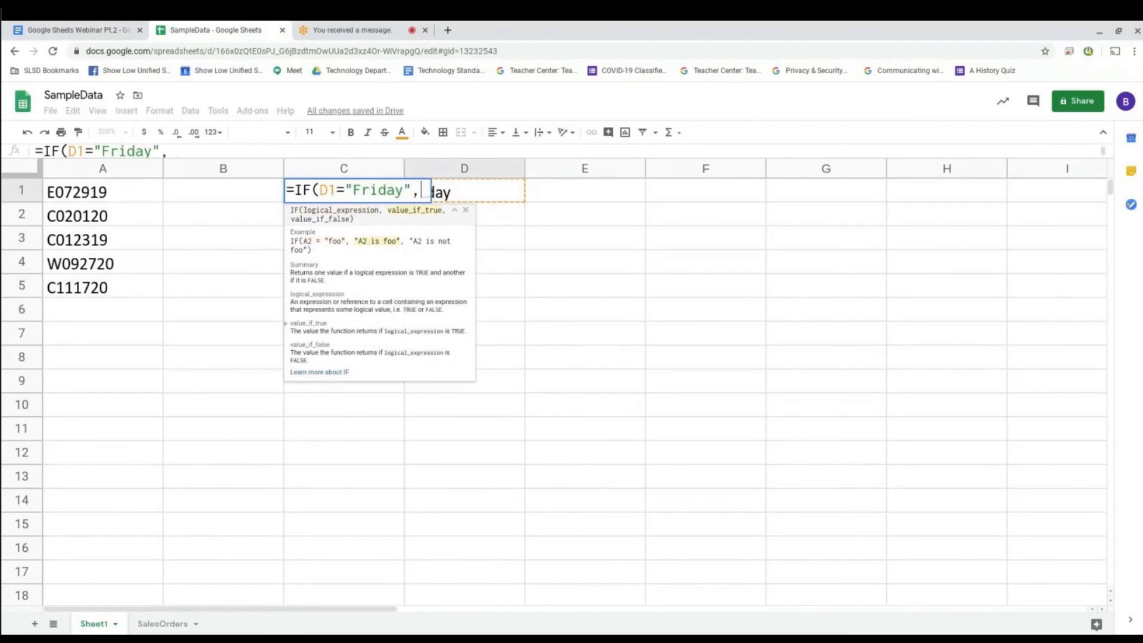
{"action": "type", "text": "\"TGIF\""}
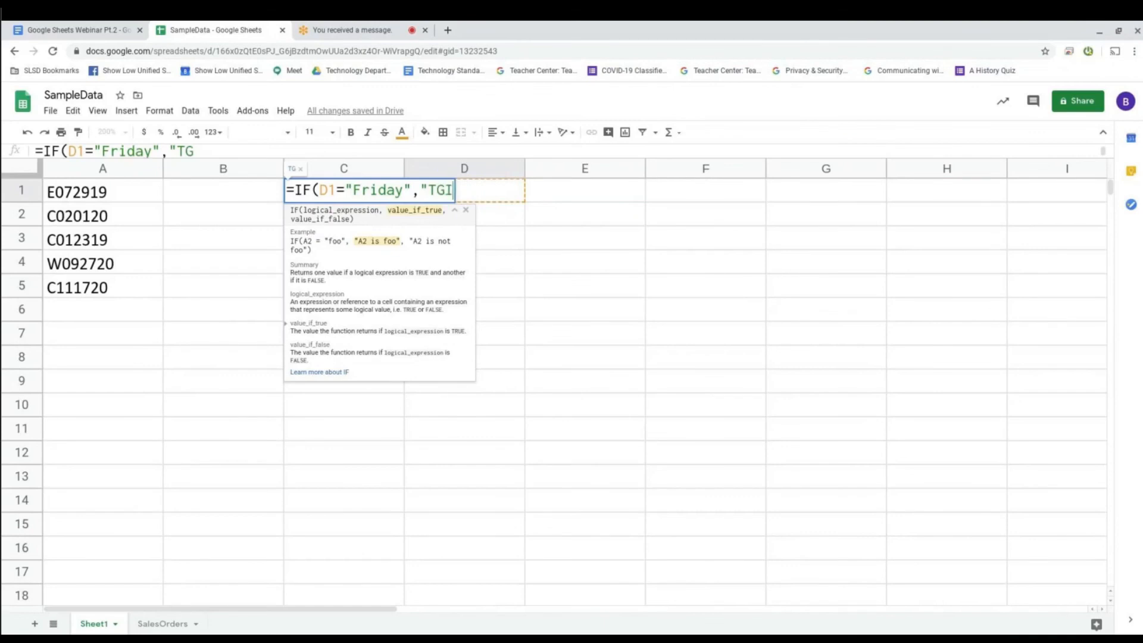